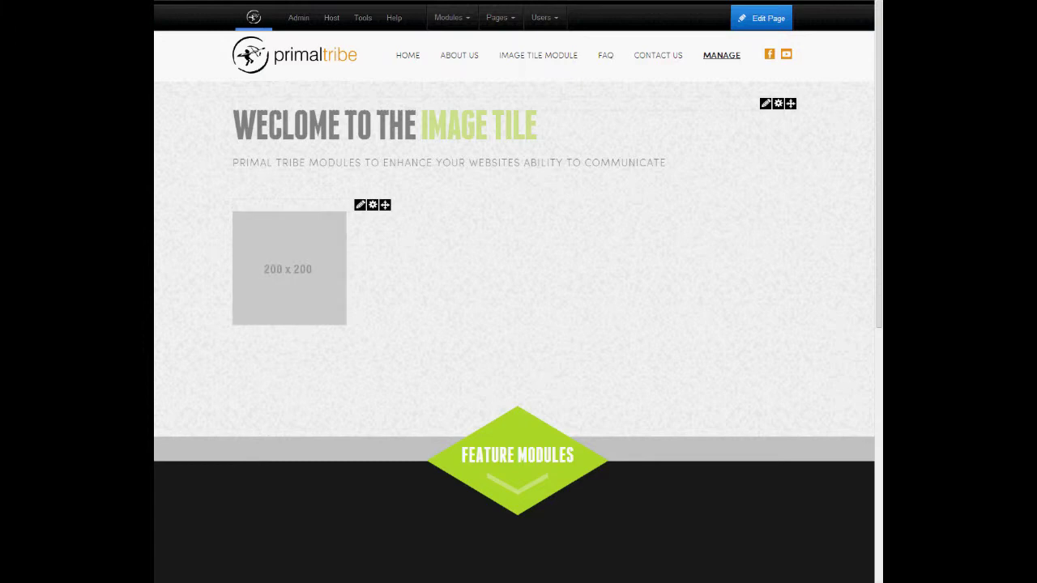
Open the 200 x 200 placeholder tile for editing and enter "The Title" as its title.
mouse_move(359, 205)
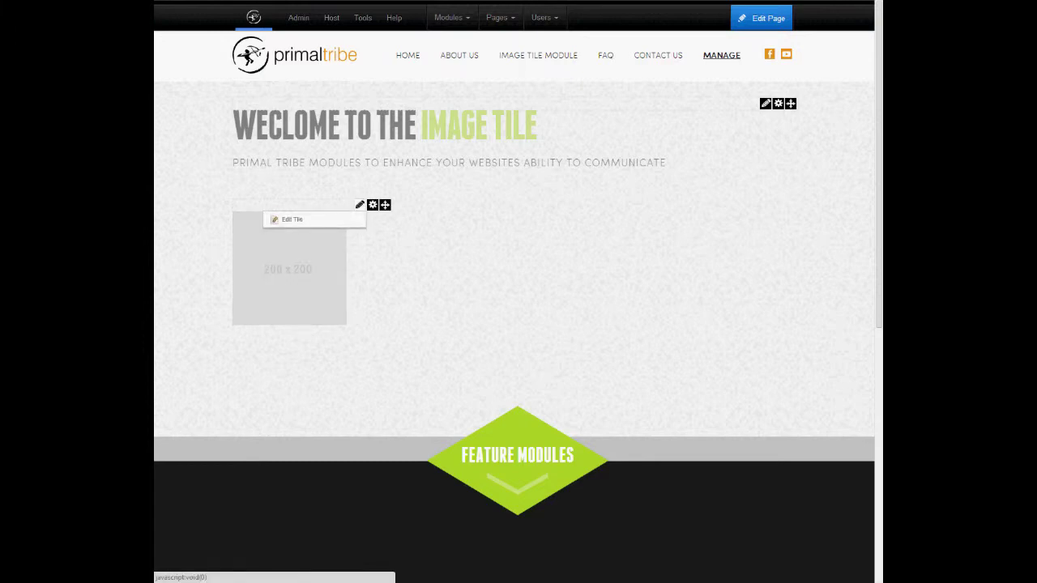
left_click(293, 220)
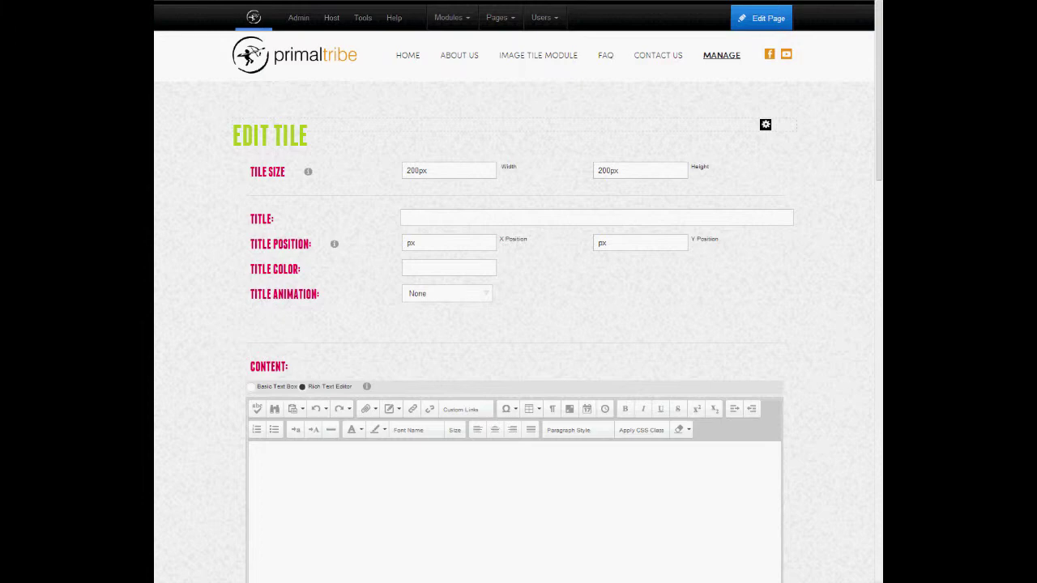
left_click(449, 171)
key("ctrl+a")
double_click(619, 171)
left_click_drag(428, 171, 423, 171)
left_click(426, 218)
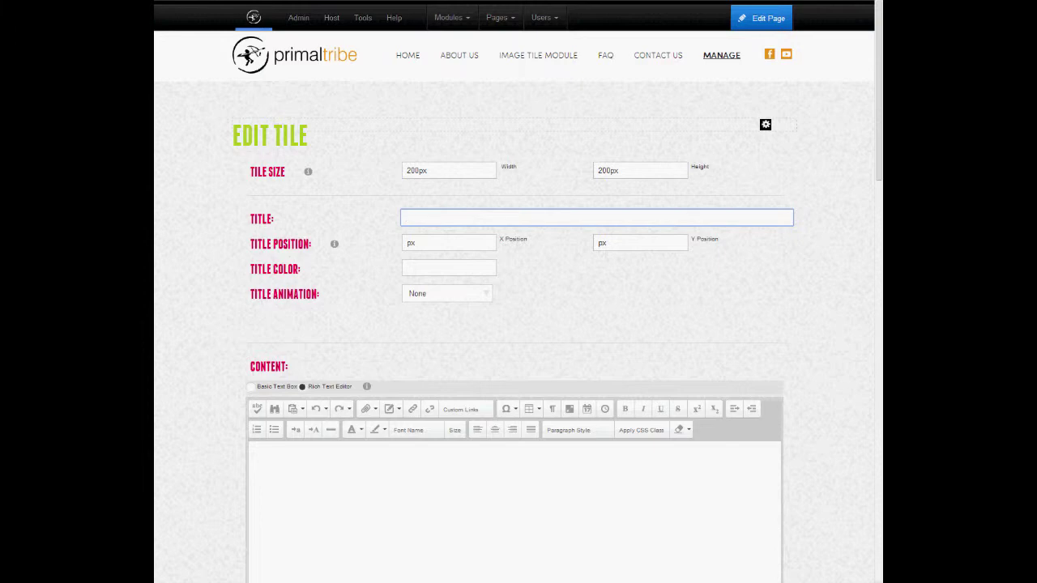
type("The Title")
Set the title position to 10px for X and 80px for Y.
left_click(408, 243)
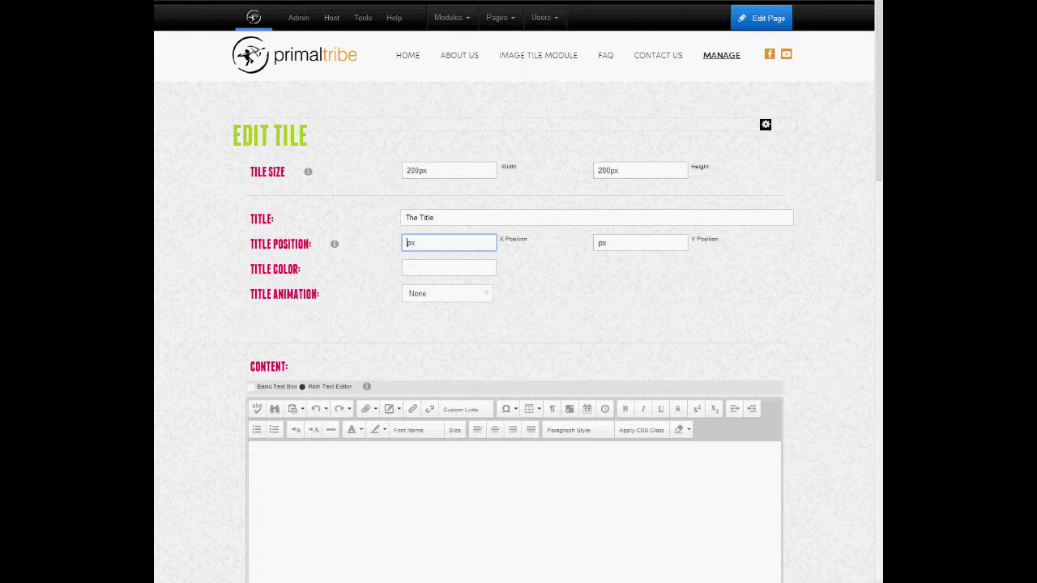
type("50")
key("BackSpace")
type("10")
left_click(599, 243)
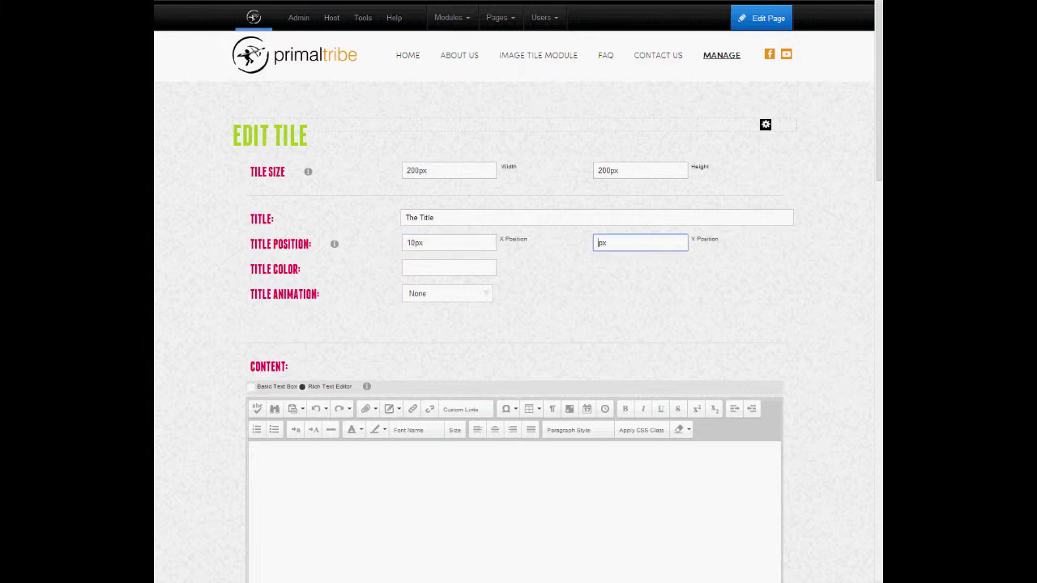
type("80px")
key("BackSpace")
key("BackSpace")
Set the title color to #fff and the title animation to Fade Out.
left_click(449, 268)
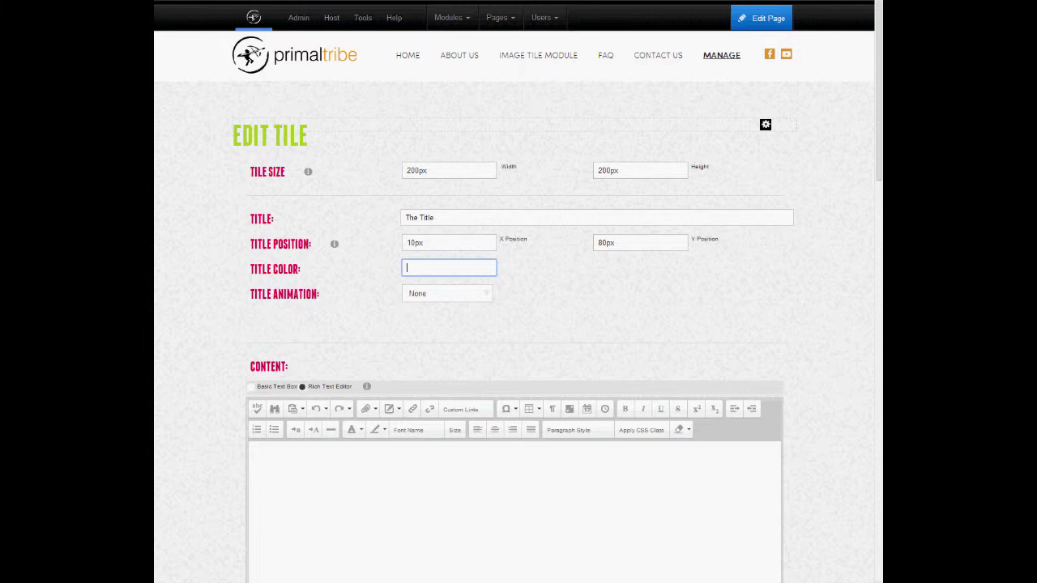
type("#")
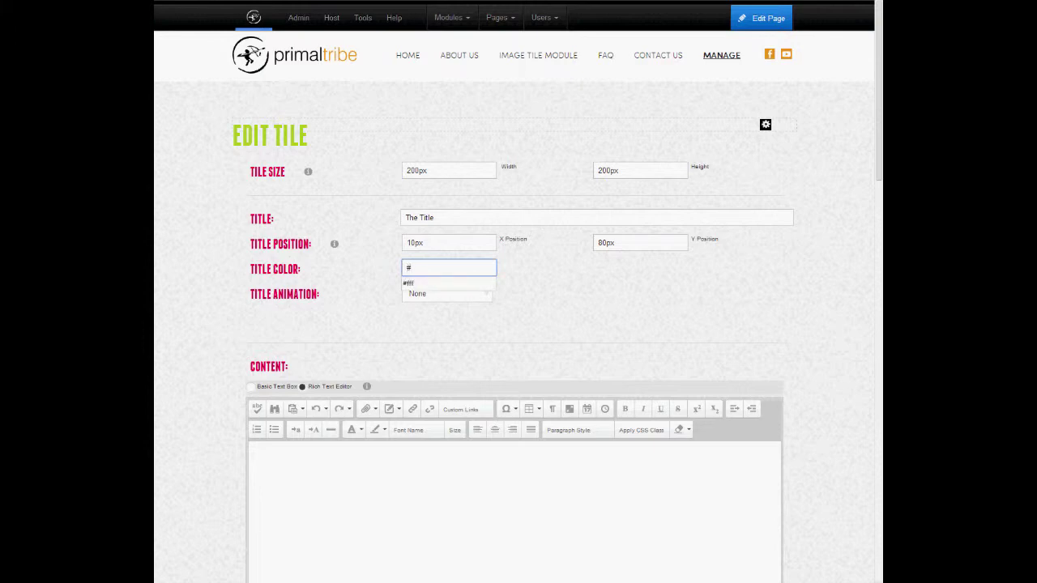
type("fff")
key("Tab")
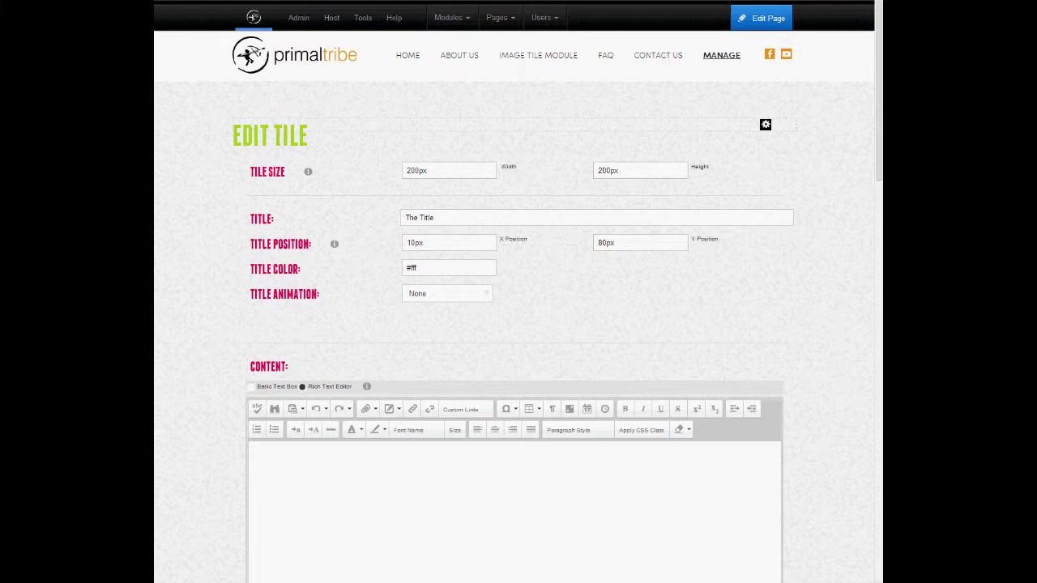
left_click(447, 294)
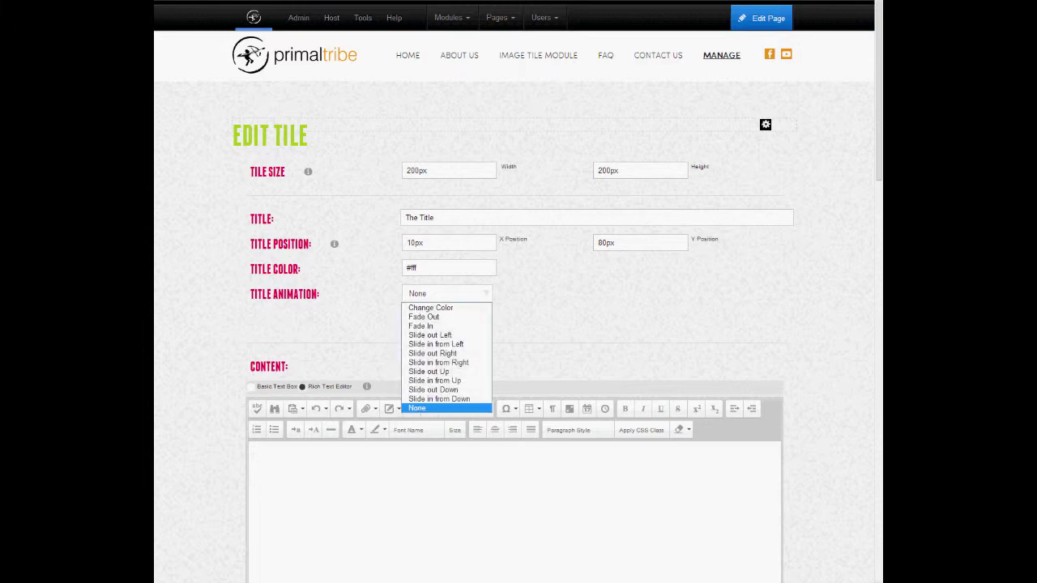
left_click(425, 318)
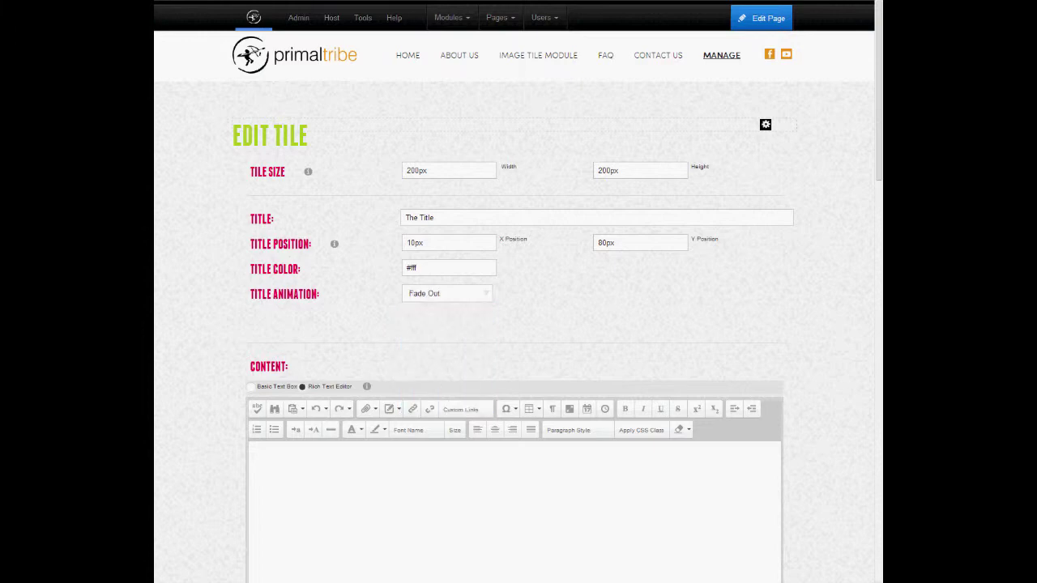
Try Change Color as the title animation, look at its hover color field, and return to Fade Out.
left_click(447, 293)
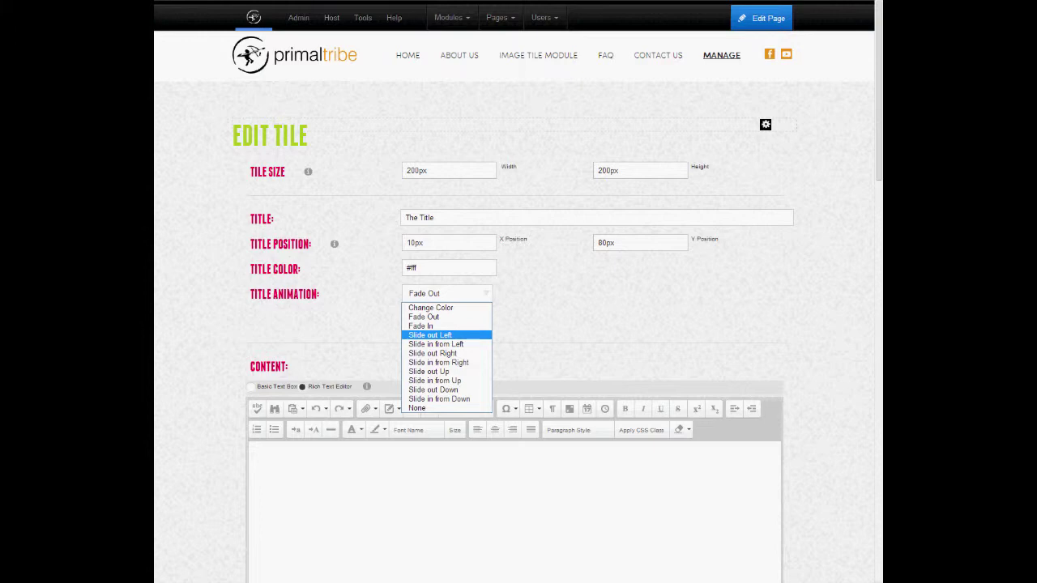
left_click(431, 308)
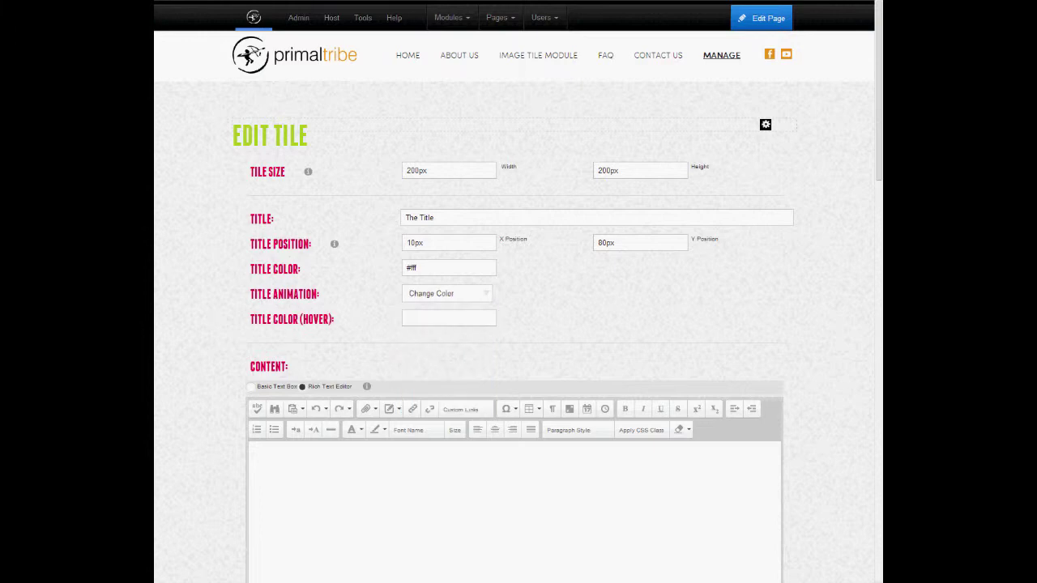
left_click(449, 319)
left_click(447, 293)
left_click(430, 317)
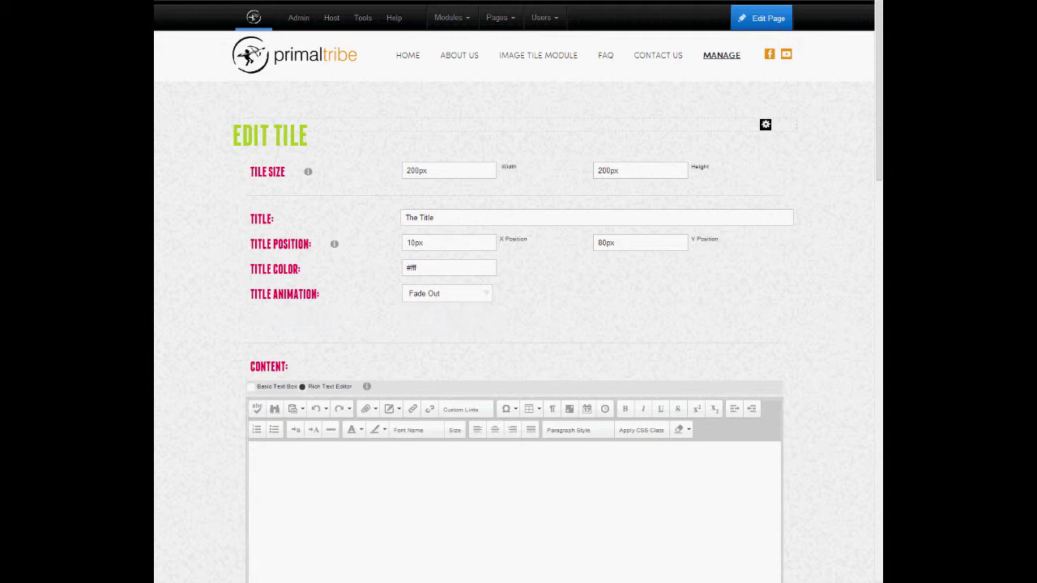
Enter "This is some text" as the tile's content.
scroll(519, 324, "down", 2)
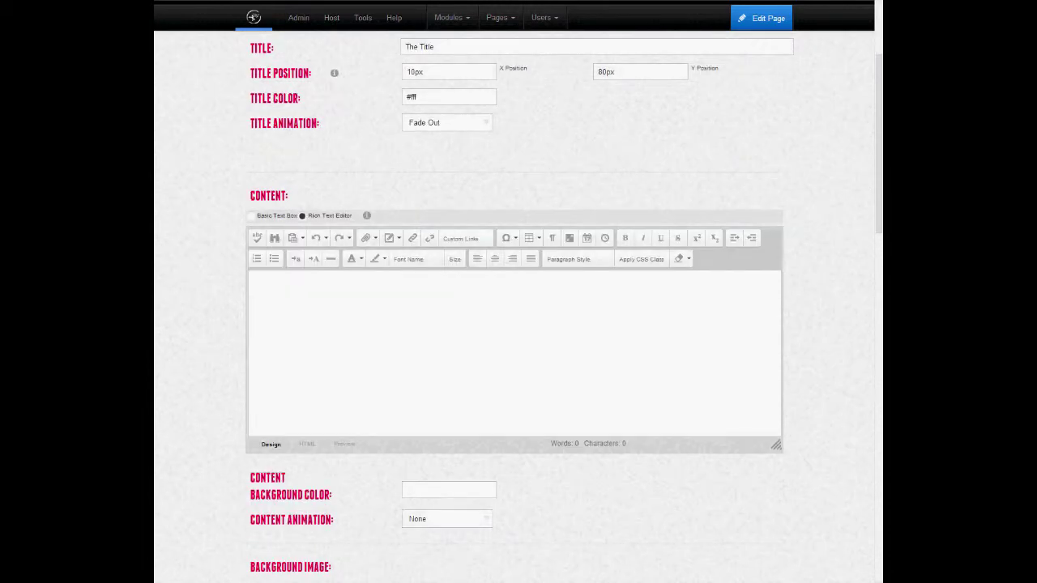
scroll(519, 324, "up", 1)
scroll(519, 324, "down", 1)
left_click(253, 276)
type("This is some text")
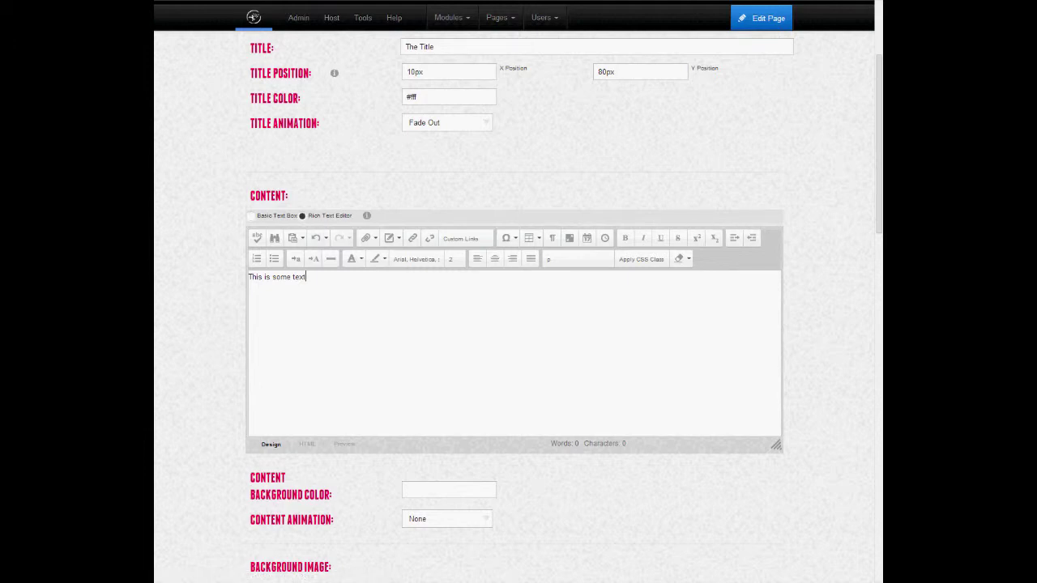
In the content's HTML, add style="padding:20px" to the paragraph tag and return to the design view.
left_click(306, 444)
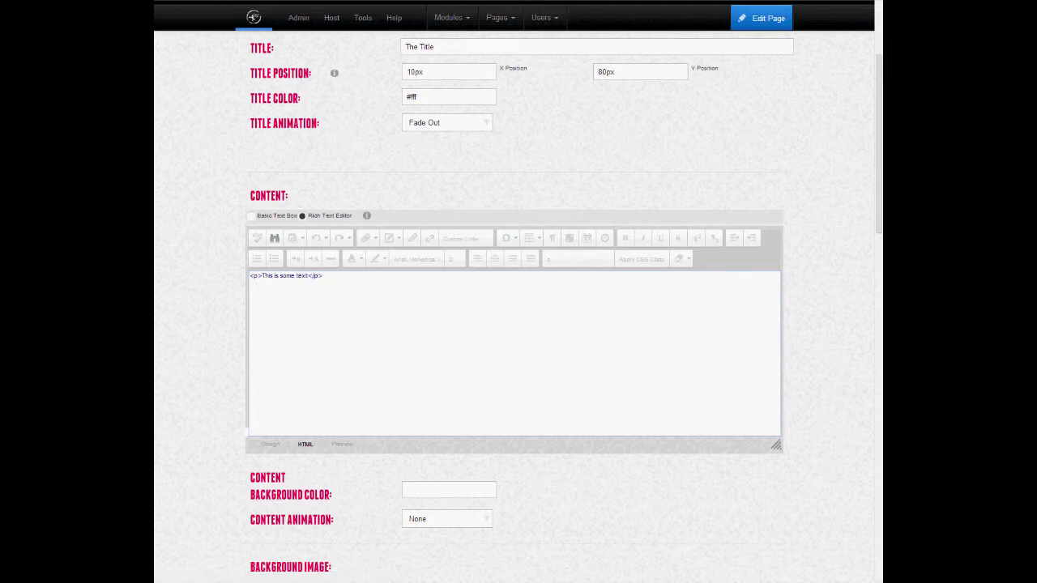
left_click(257, 277)
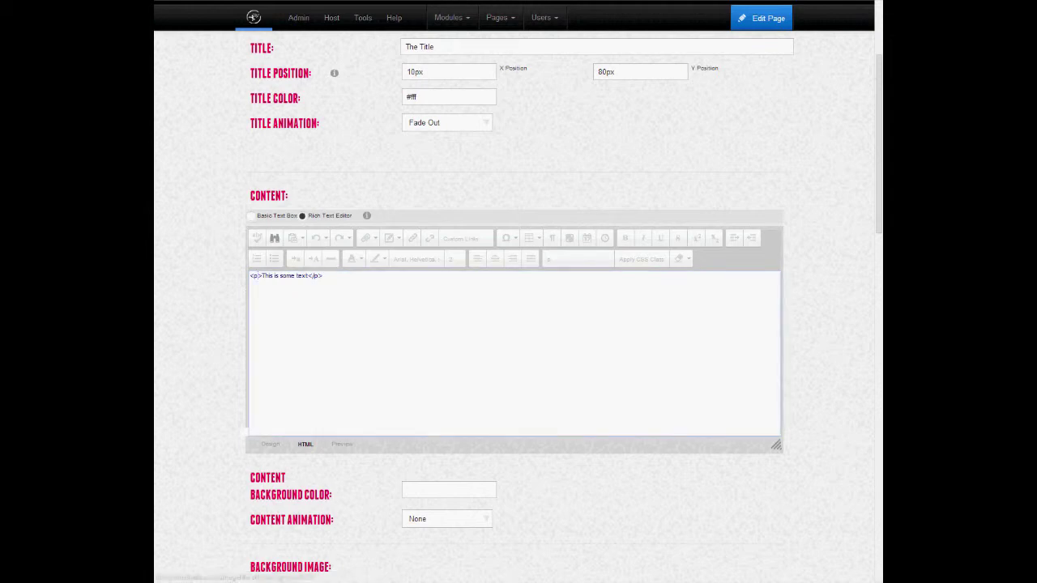
type("styl")
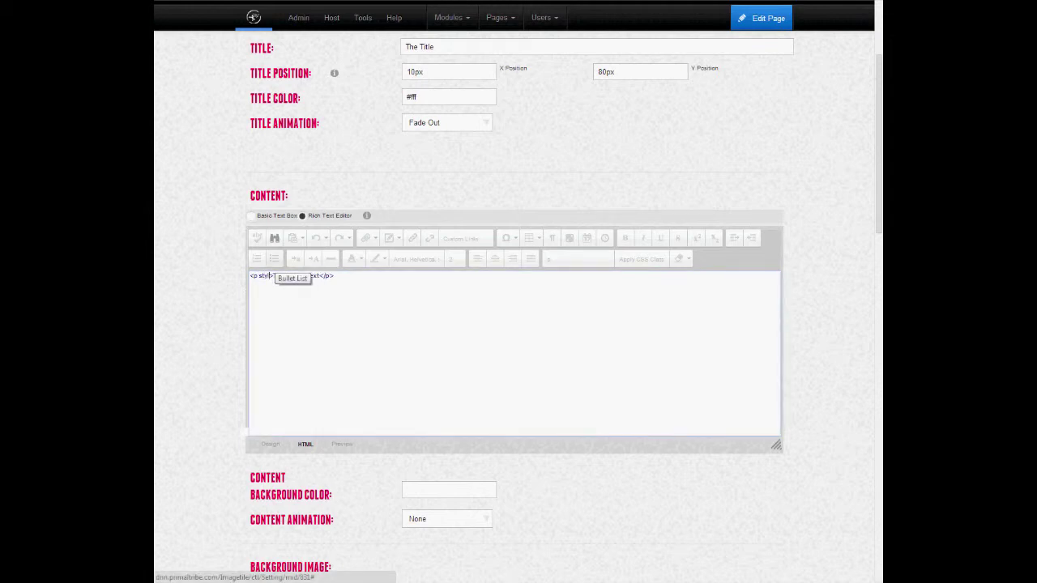
type("e=")
type("\"color")
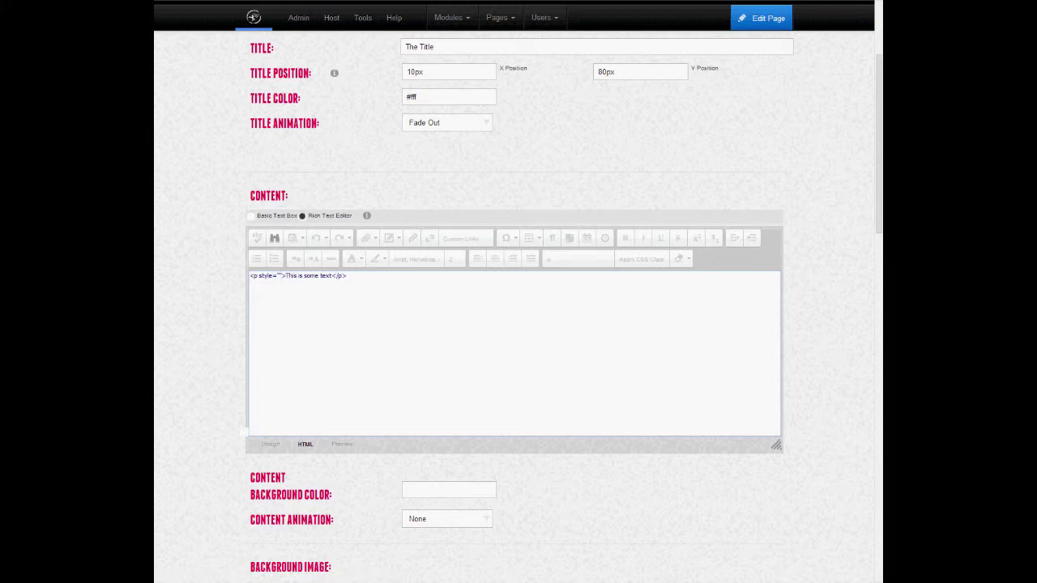
type("padding:20px")
left_click(271, 444)
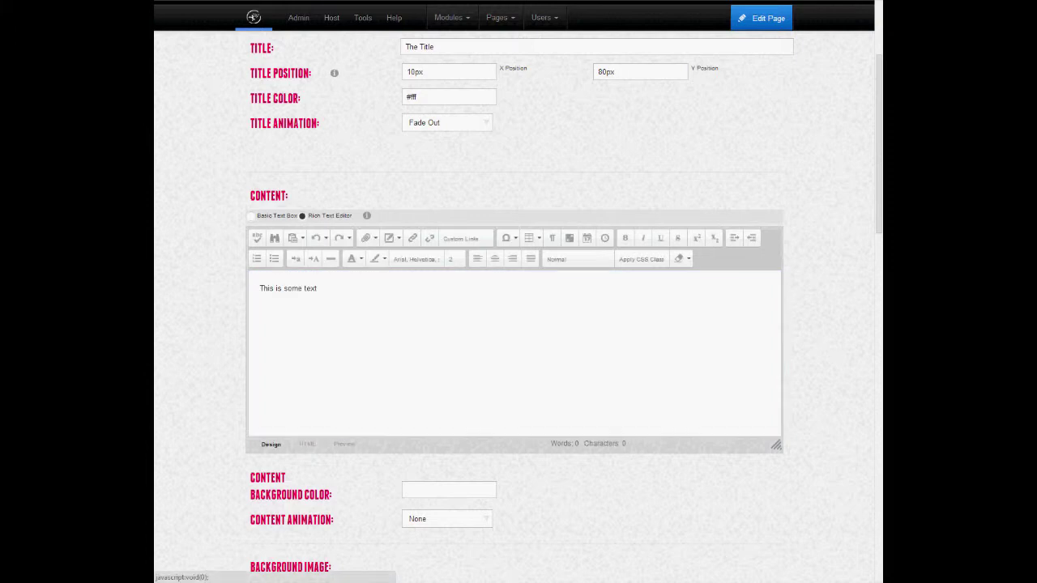
Set the content background color to the semi-transparent black rgba(0,0,0,.6).
scroll(515, 324, "down", 3)
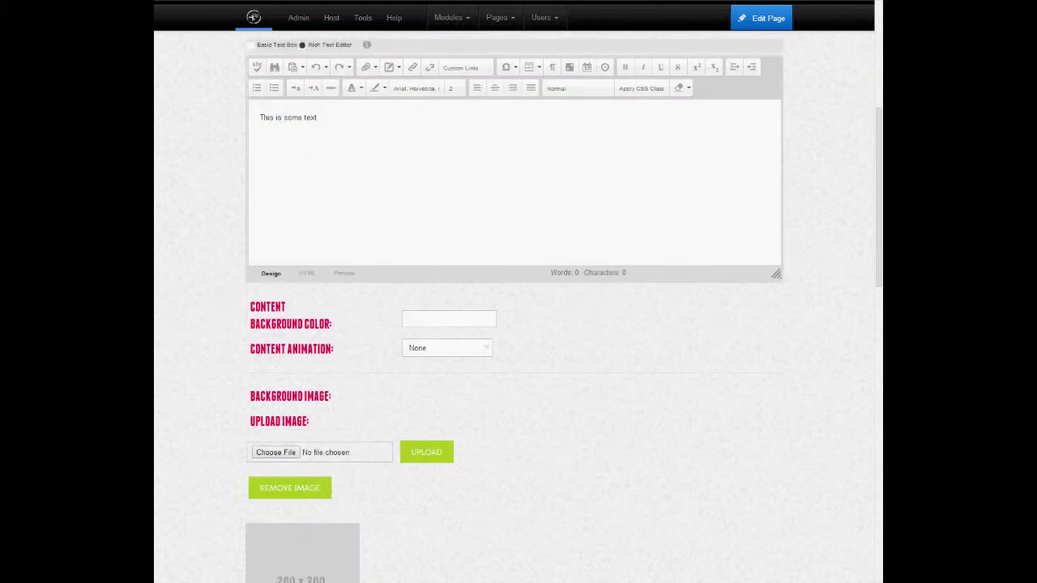
scroll(515, 324, "up", 1)
scroll(519, 325, "up", 1)
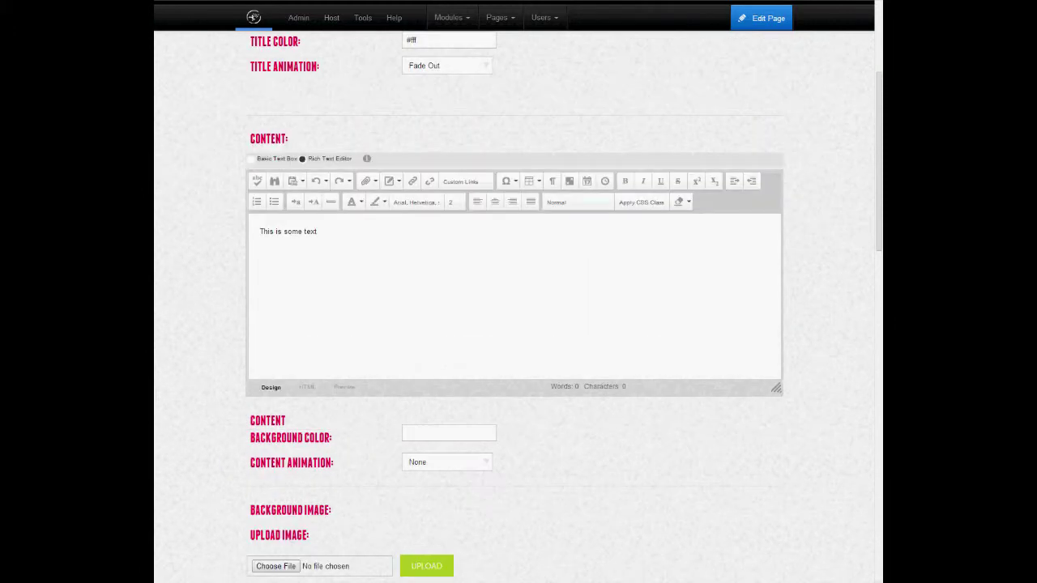
scroll(519, 324, "up", 1)
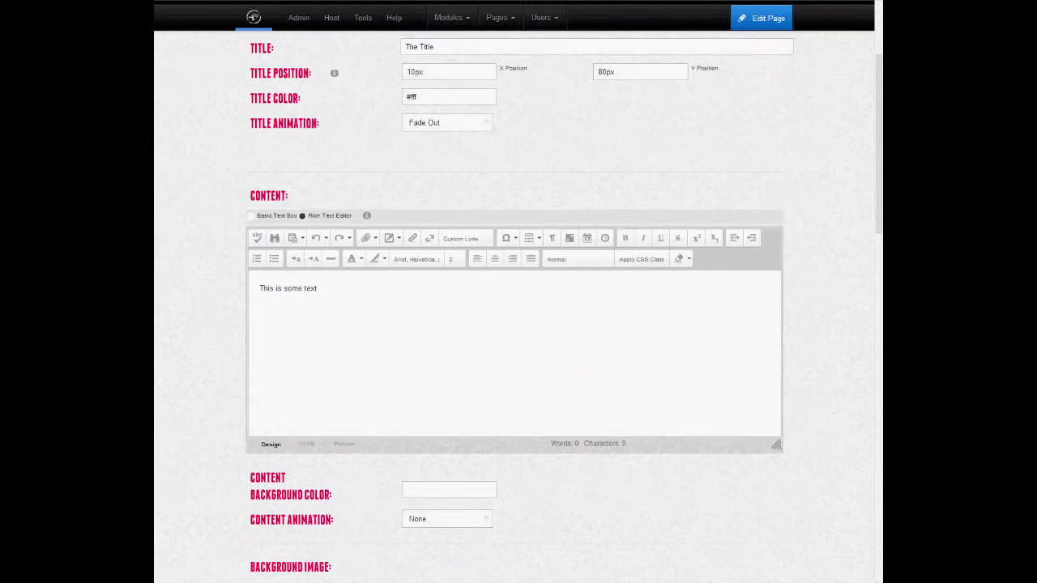
left_click(449, 490)
type("rgba")
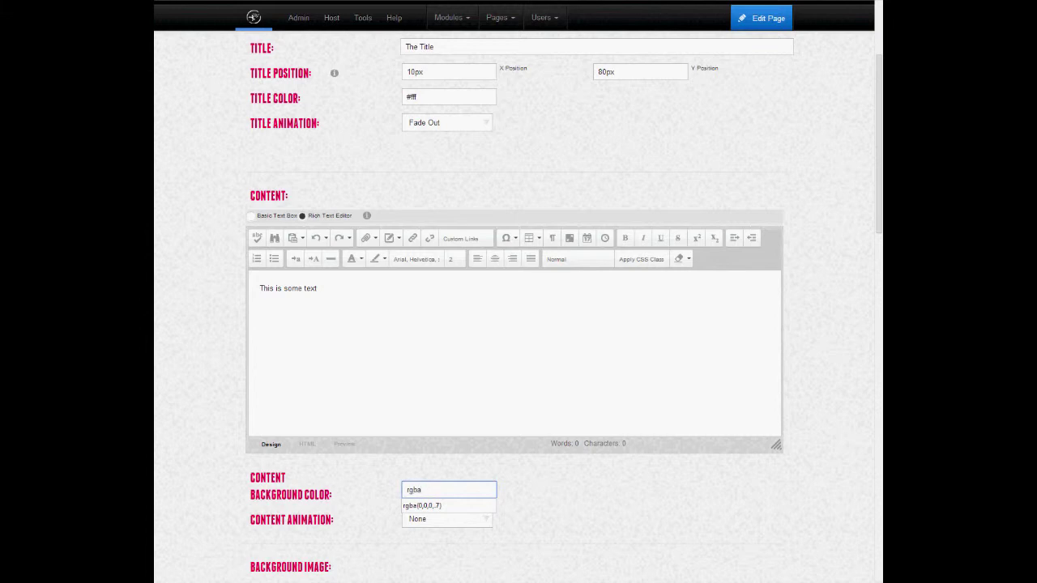
type("()")
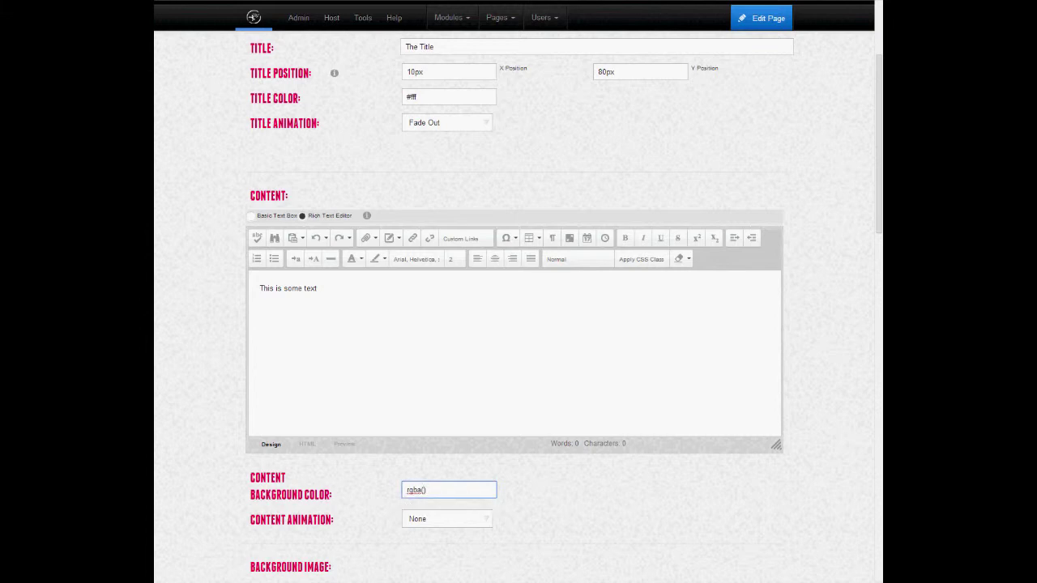
type("0,0,0,.6")
scroll(519, 324, "down", 2)
left_click(583, 391)
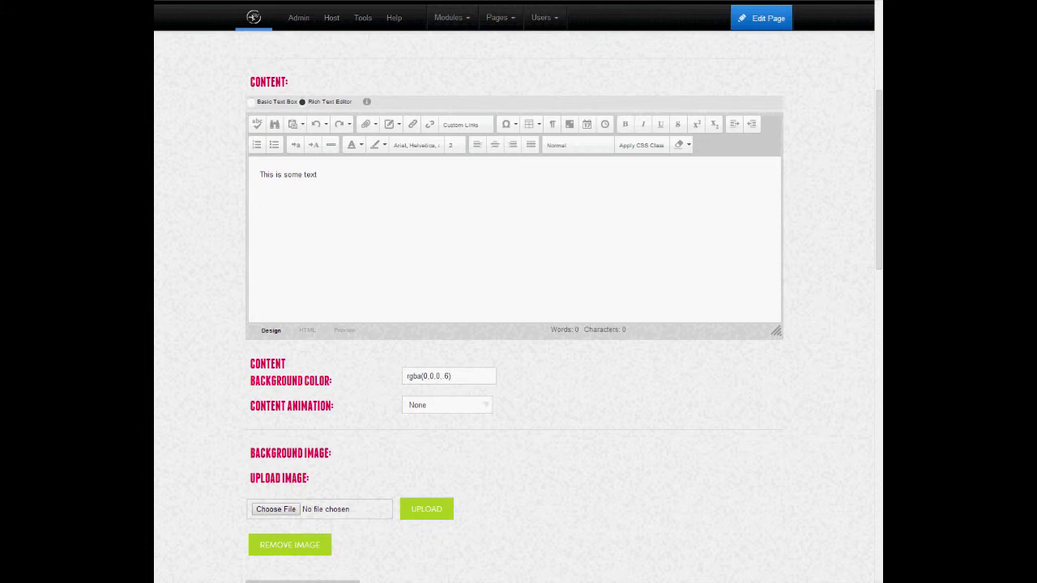
Browse the content animation options and choose Fade In.
left_click(447, 405)
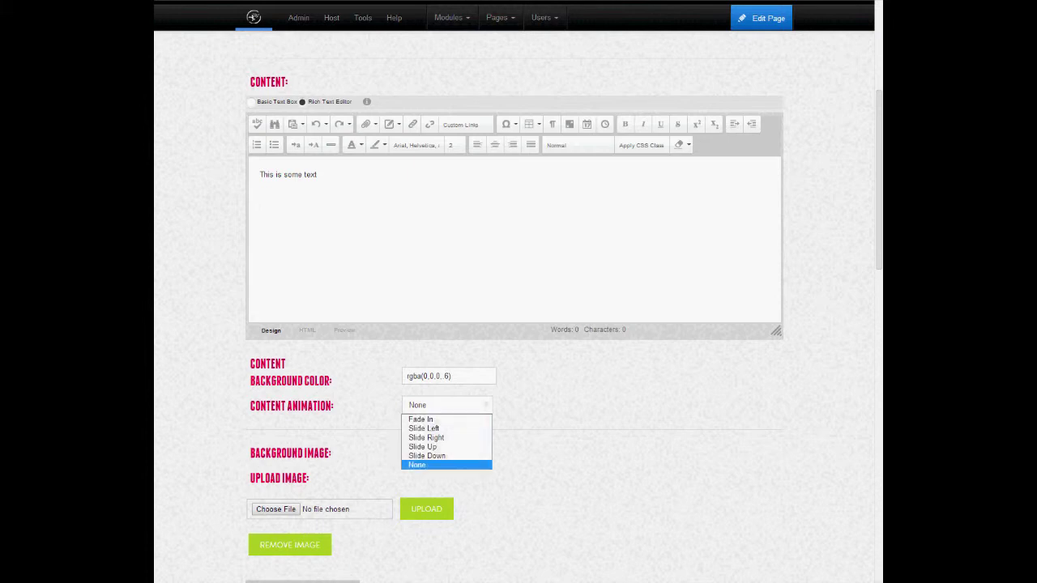
key("Up")
key("Up")
key("Up")
key("Up")
key("Up")
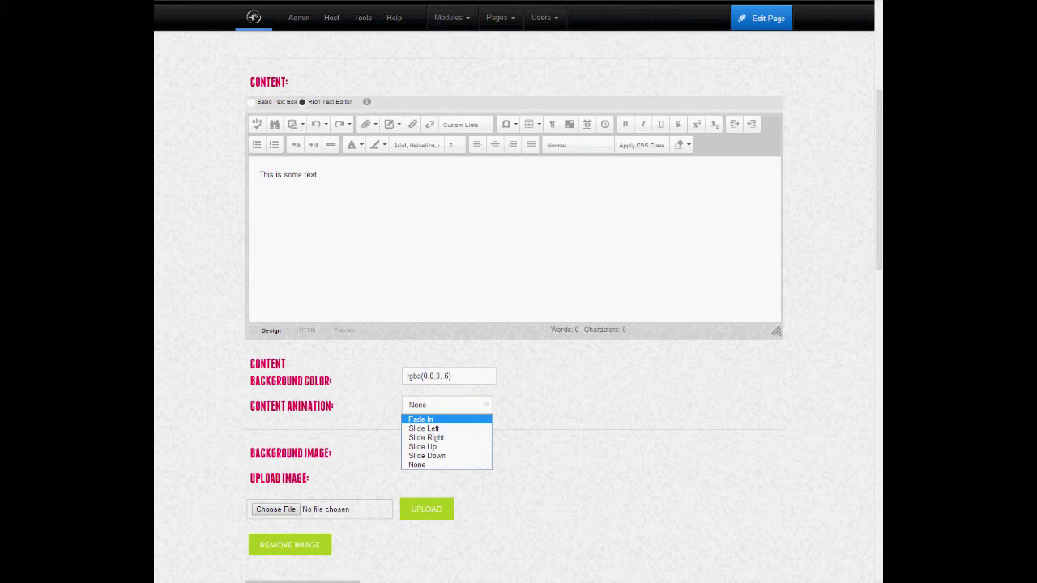
key("Down")
key("Down")
key("Down")
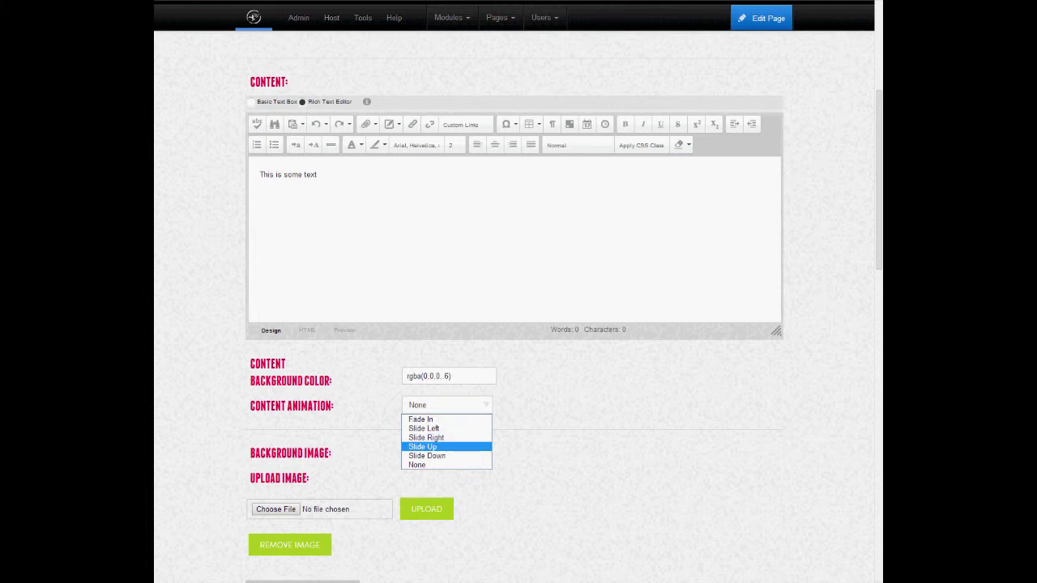
key("Down")
key("Down")
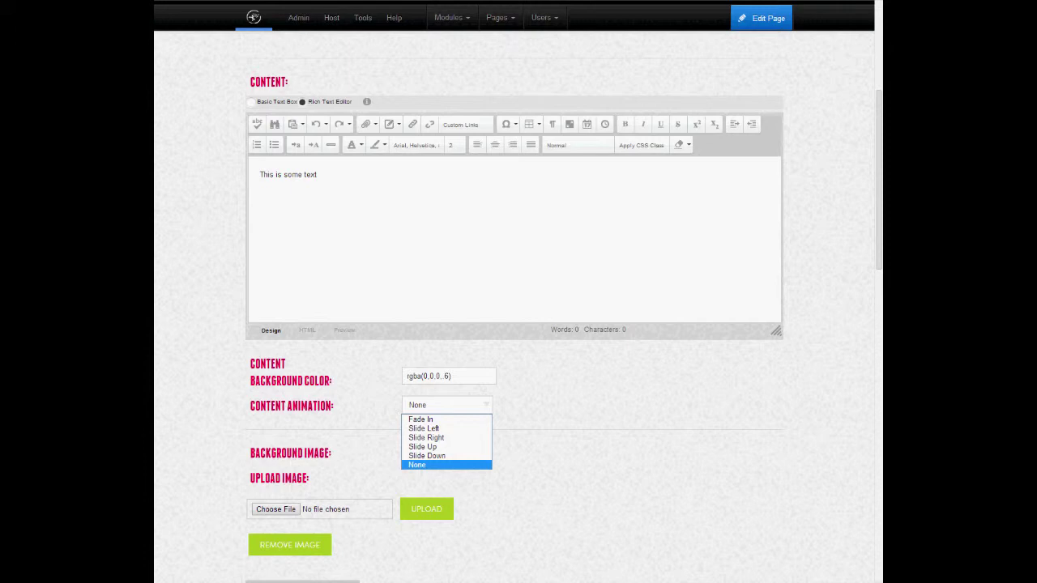
key("Up")
key("Up")
key("Up")
key("Up")
key("Up")
key("Return")
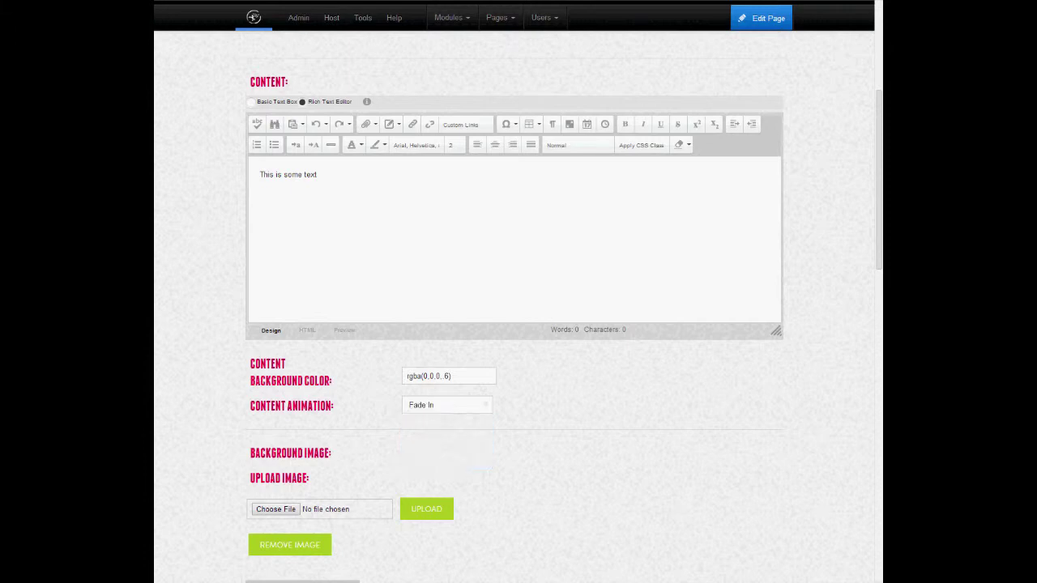
Set the content animation to Slide Left.
key("alt+Down")
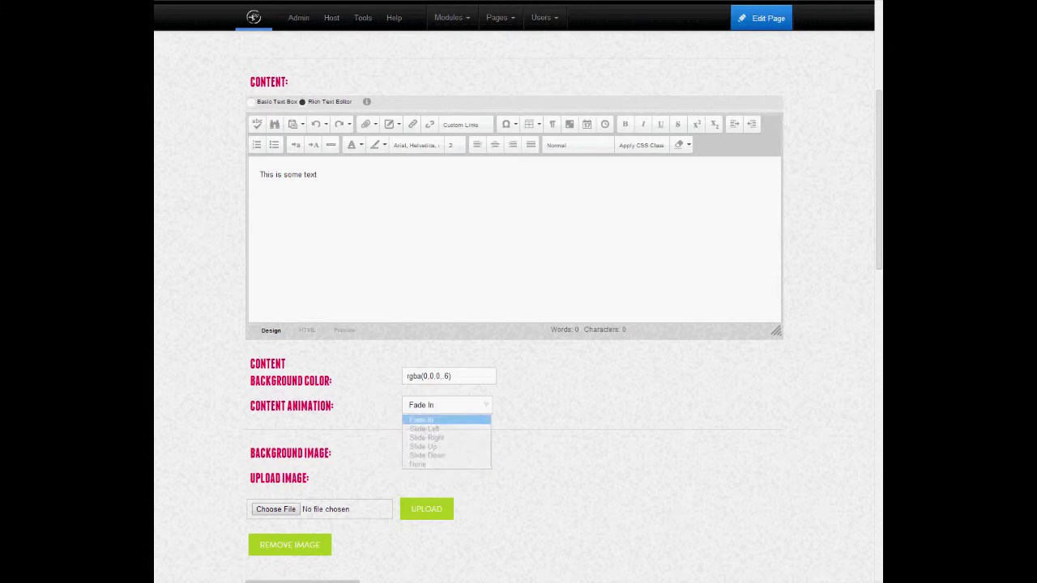
key("Down")
key("Return")
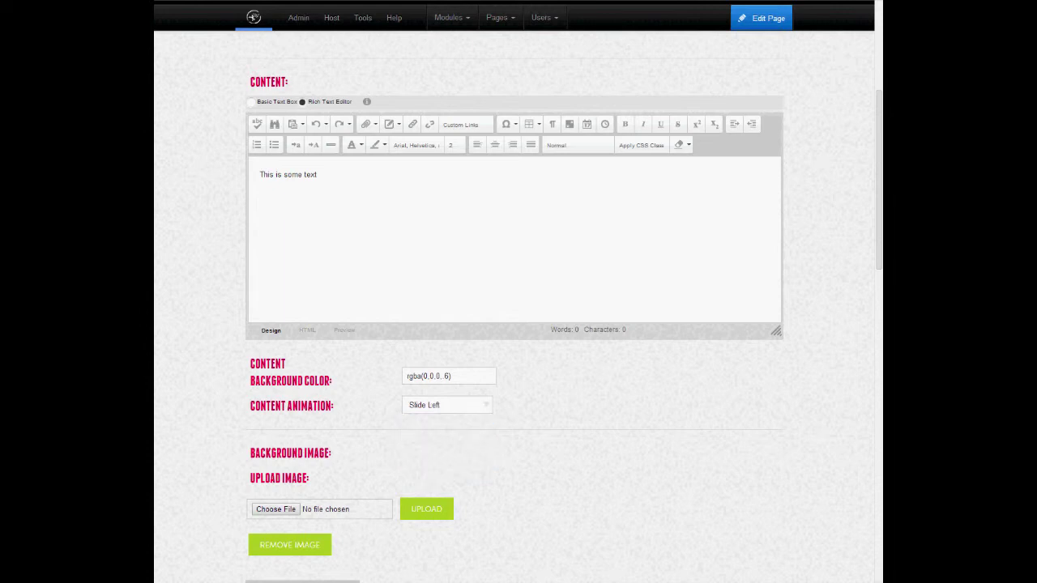
Choose placehold.gif as the file for the tile's background image.
scroll(519, 324, "down", 2)
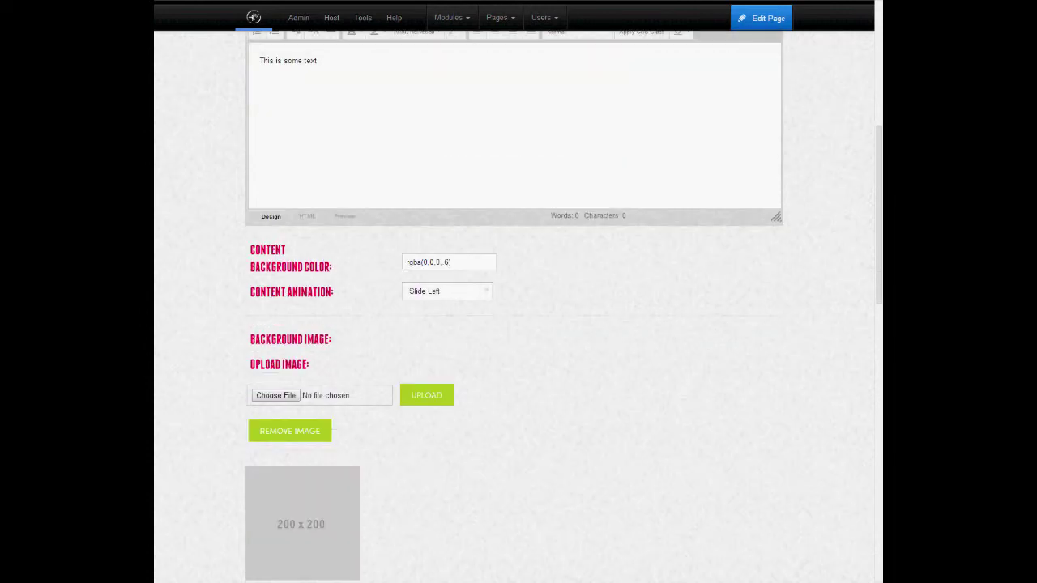
left_click_drag(250, 338, 332, 339)
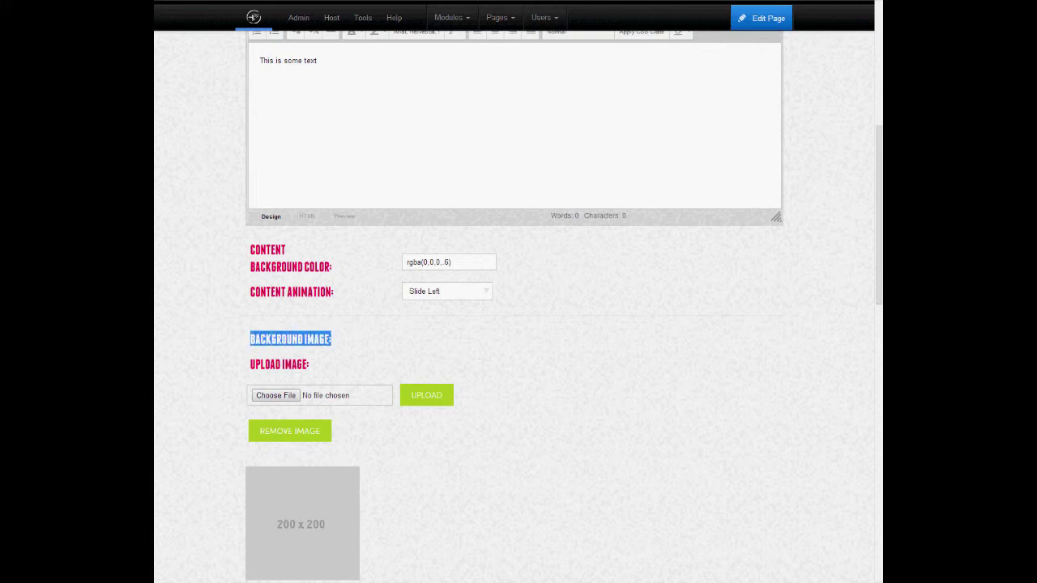
left_click(344, 340)
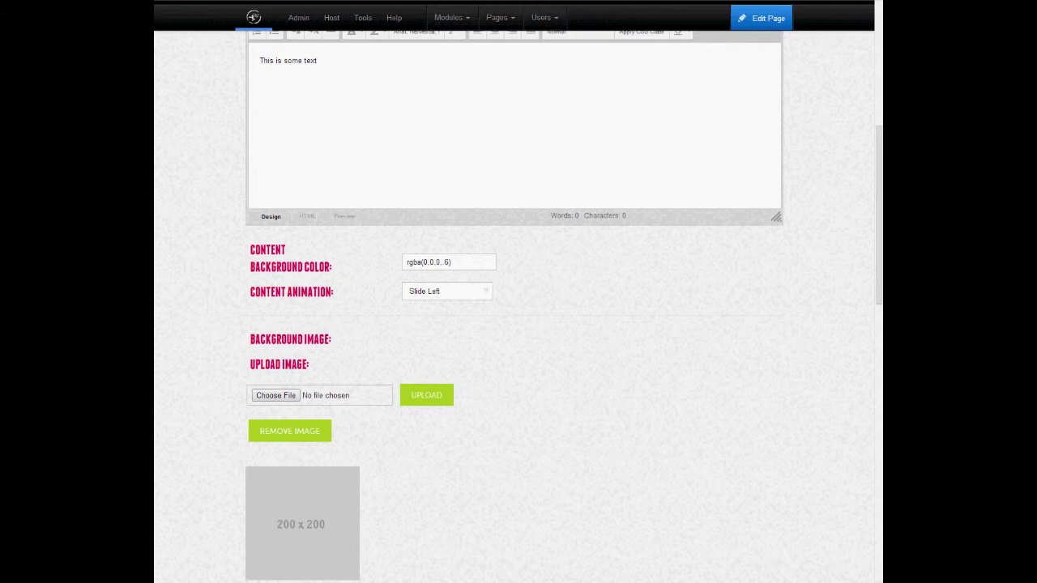
left_click(275, 395)
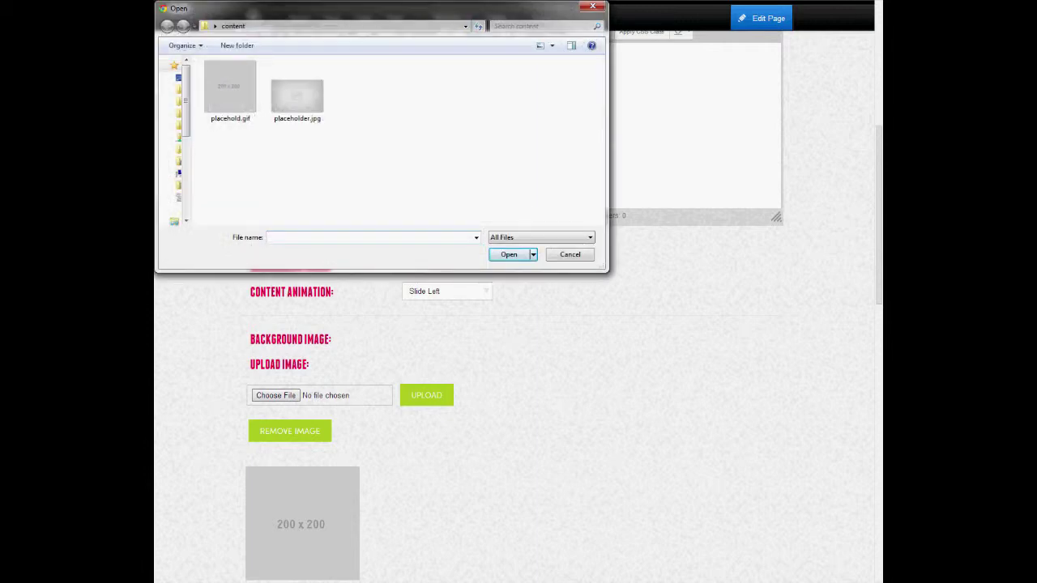
left_click(230, 91)
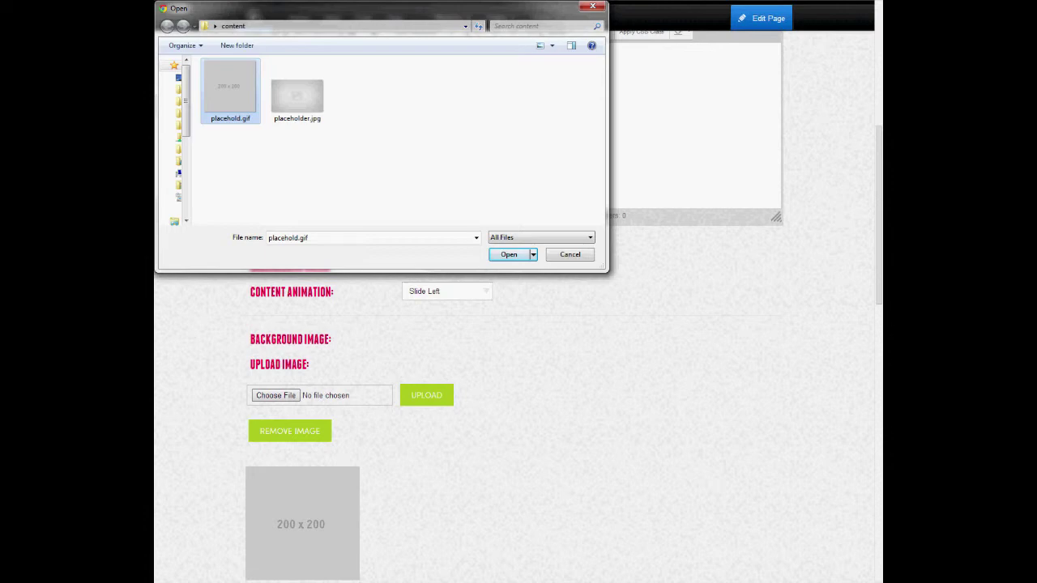
key("Return")
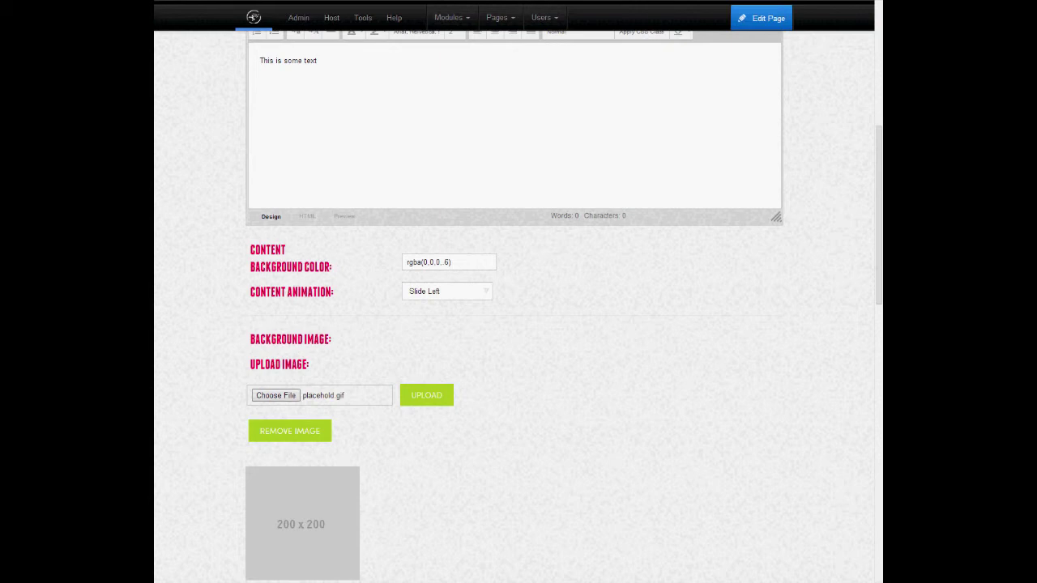
Choose imagetile.jpg as the background image file and upload it.
left_click(277, 395)
left_click(231, 91)
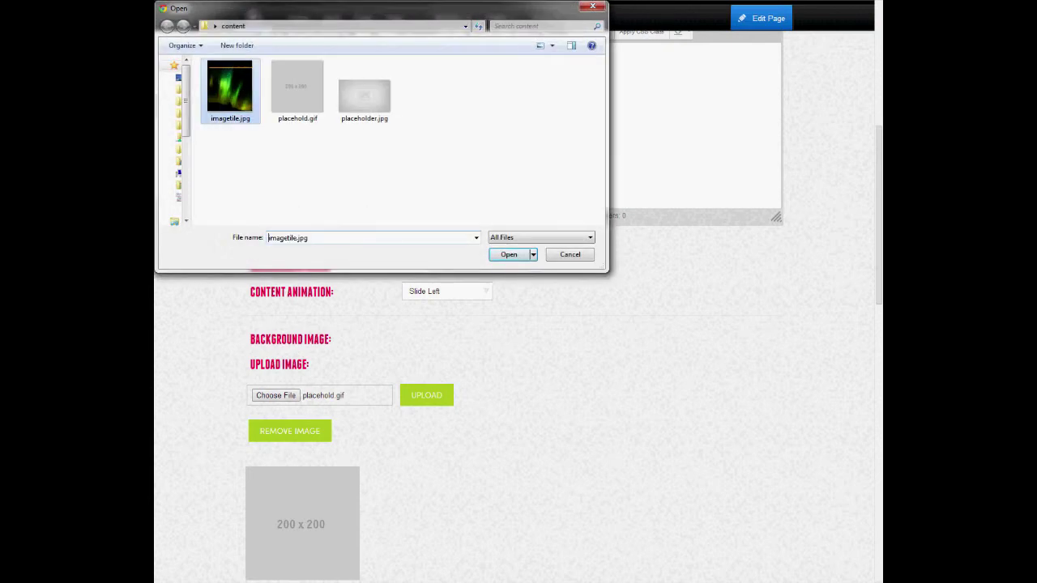
left_click(509, 255)
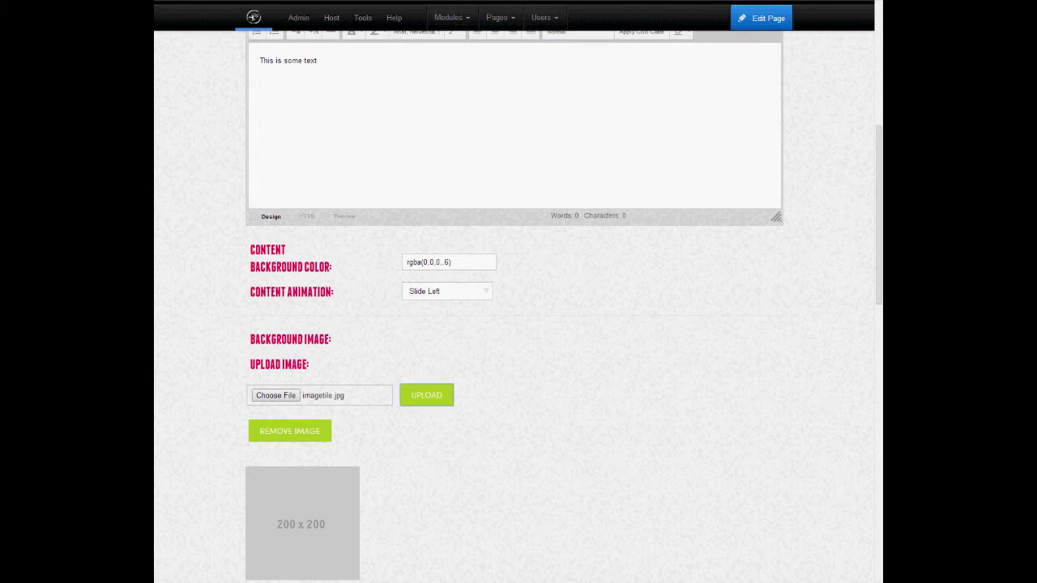
left_click(426, 395)
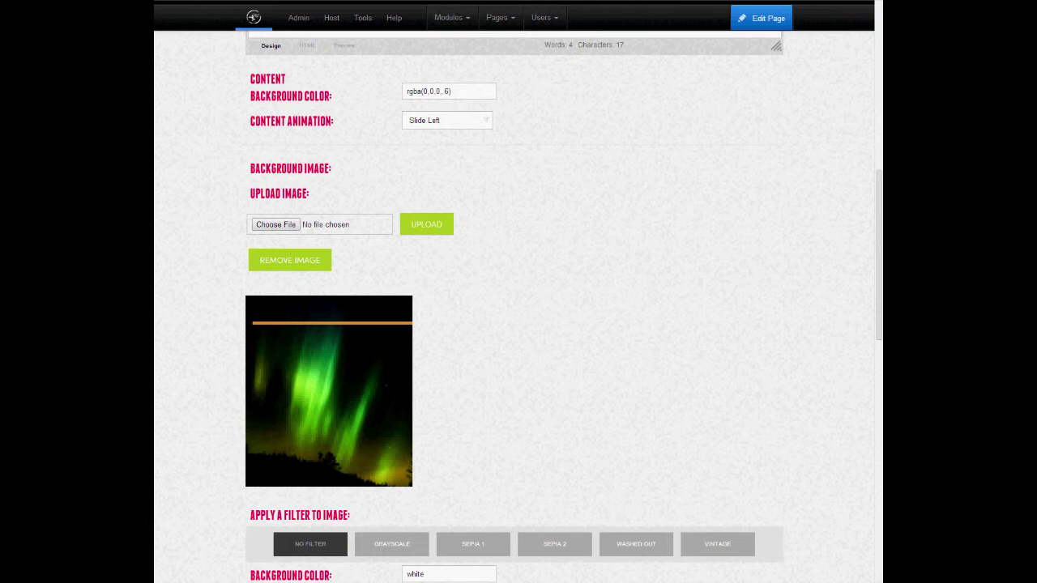
Try the Grayscale, Sepia 1, Sepia 2, Washed Out and Vintage filters on the background image, and return to No Filter.
scroll(519, 324, "down", 1)
left_click(555, 487)
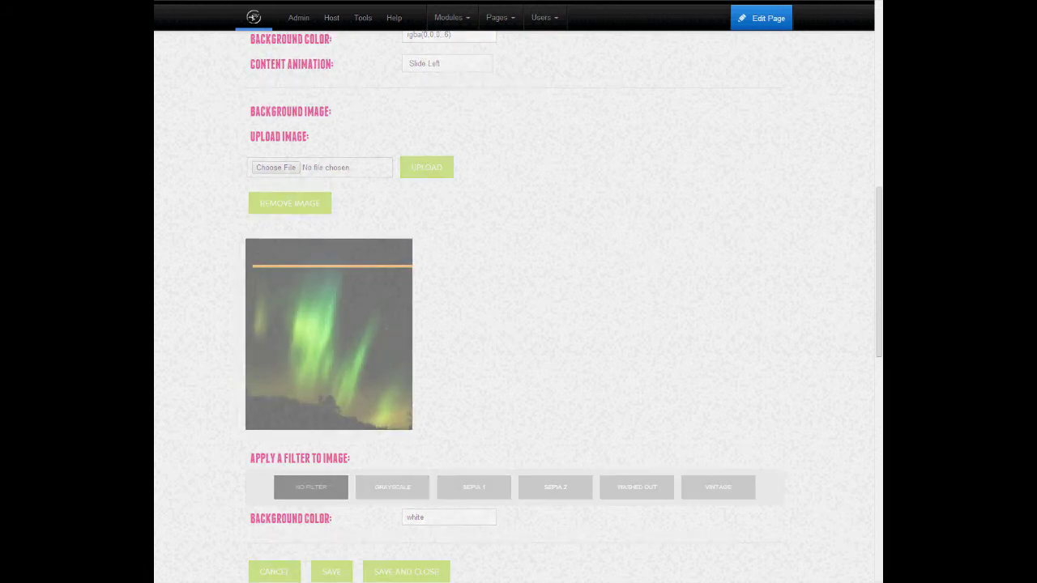
left_click(392, 487)
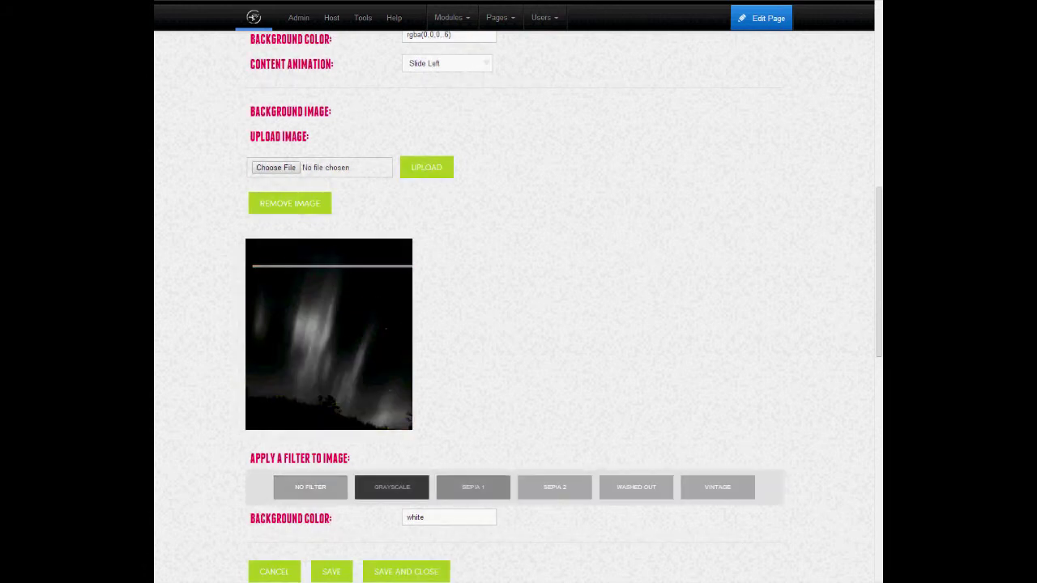
left_click(473, 487)
left_click(555, 487)
left_click(636, 487)
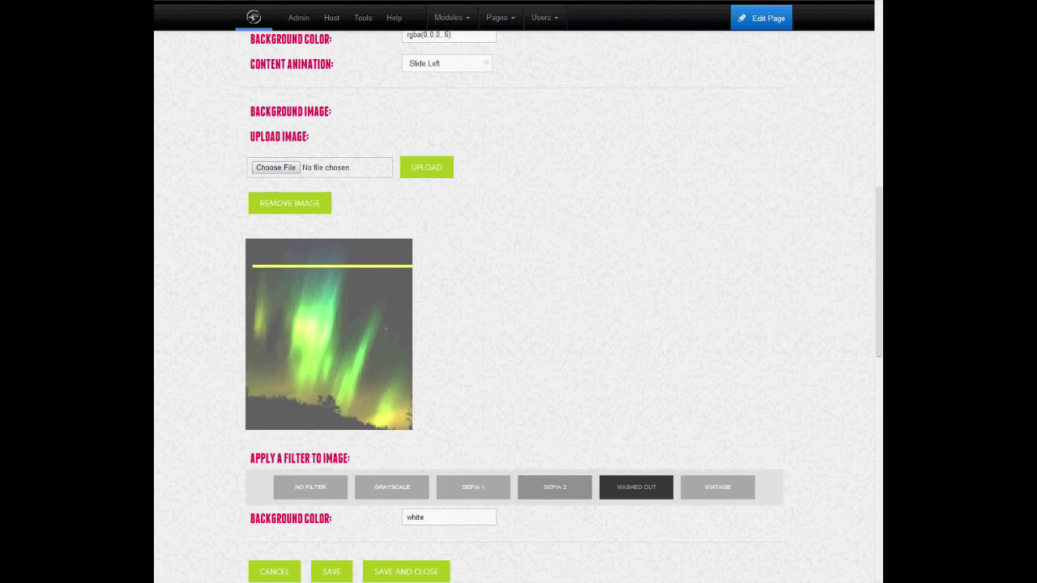
left_click(718, 487)
left_click(310, 487)
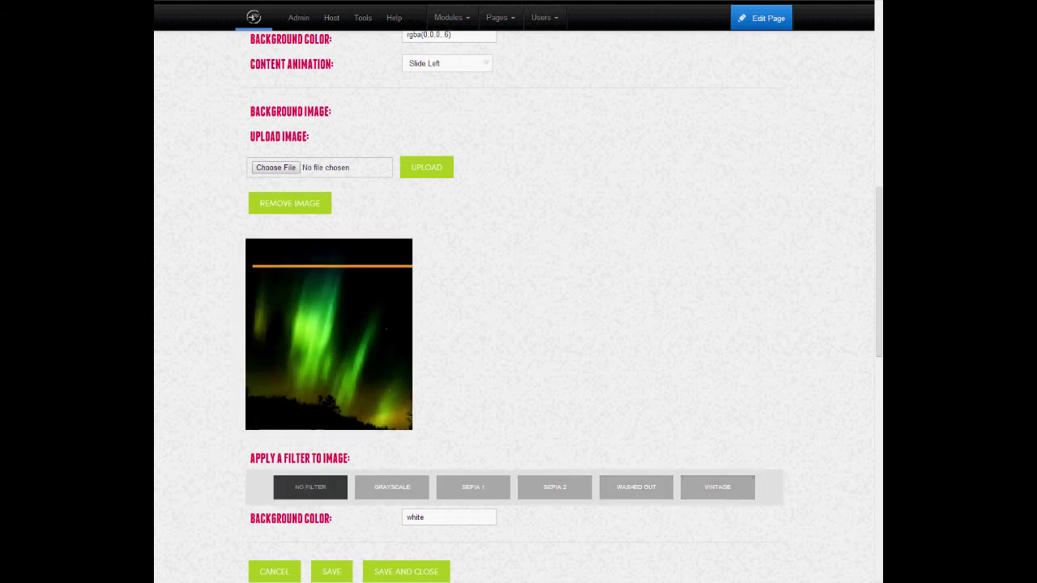
Clear the tile's background color and re-enter it as white.
scroll(518, 308, "down", 1)
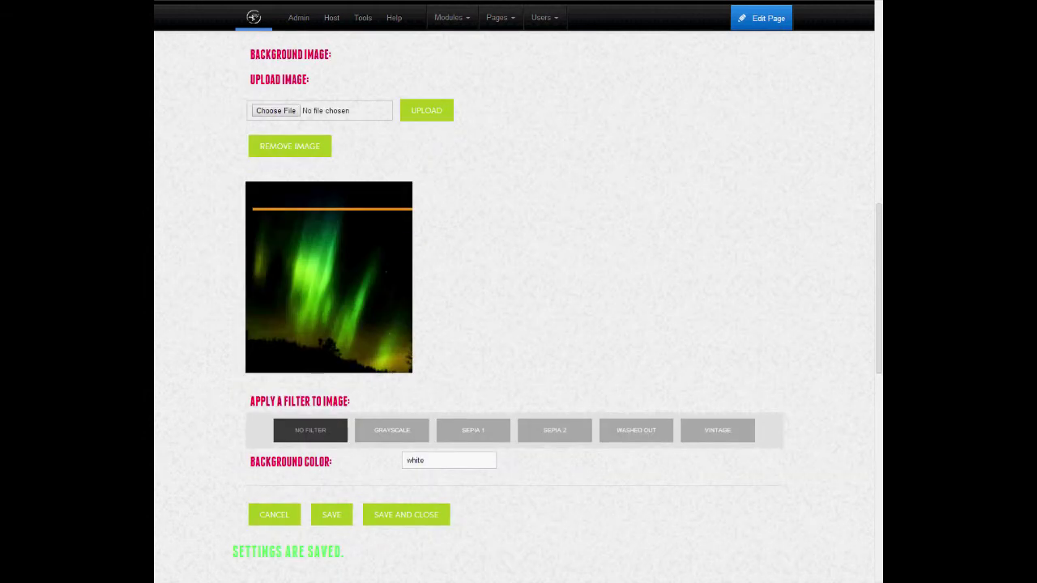
left_click_drag(255, 462, 332, 462)
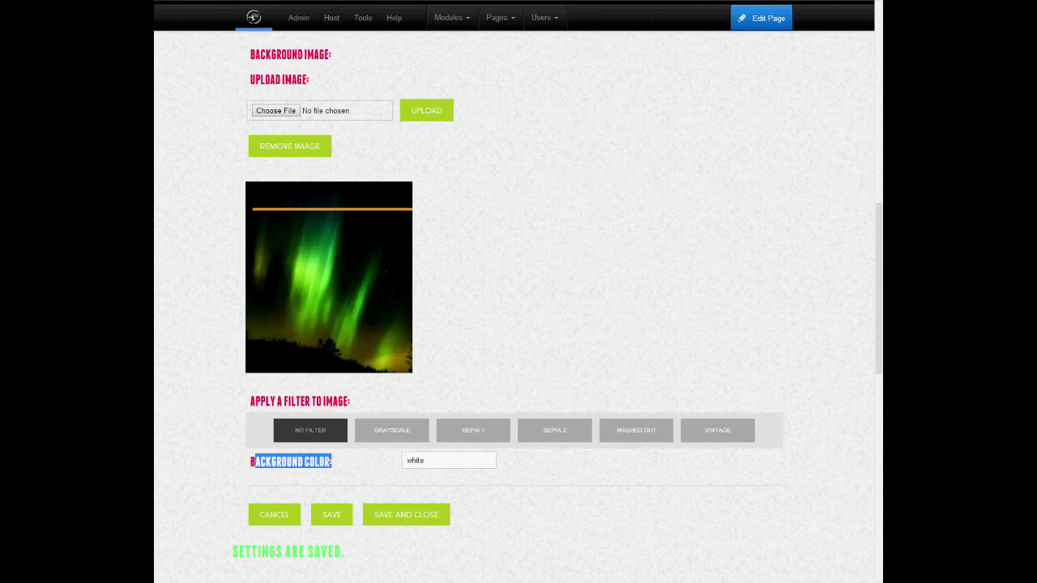
double_click(417, 461)
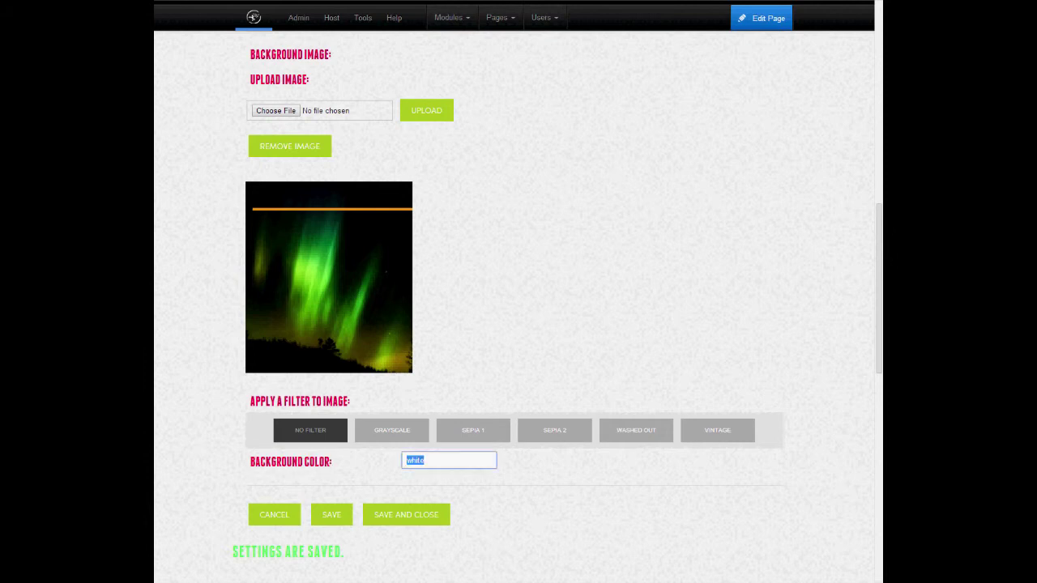
key("BackSpace")
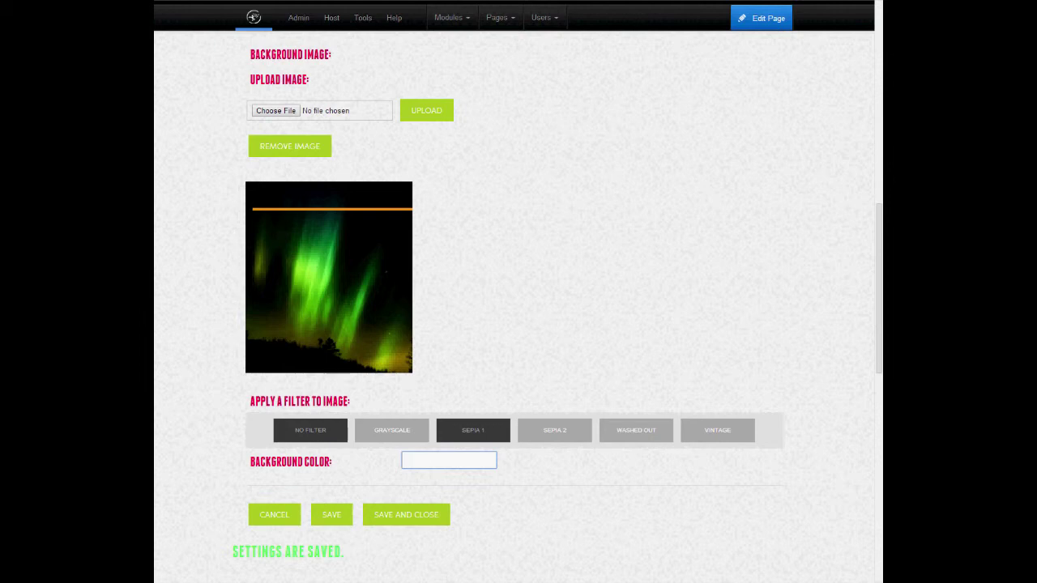
type("white")
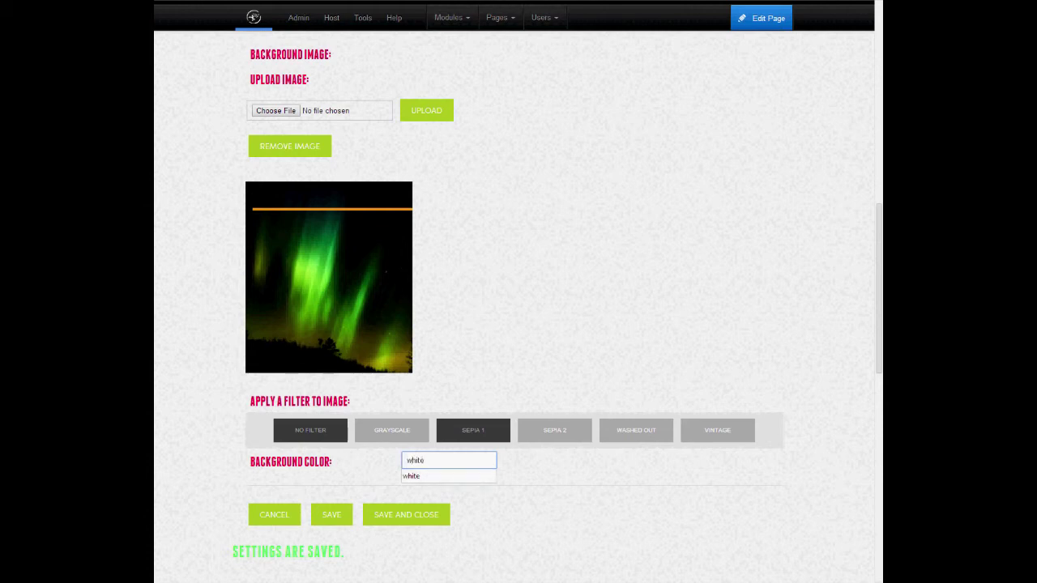
left_click(448, 476)
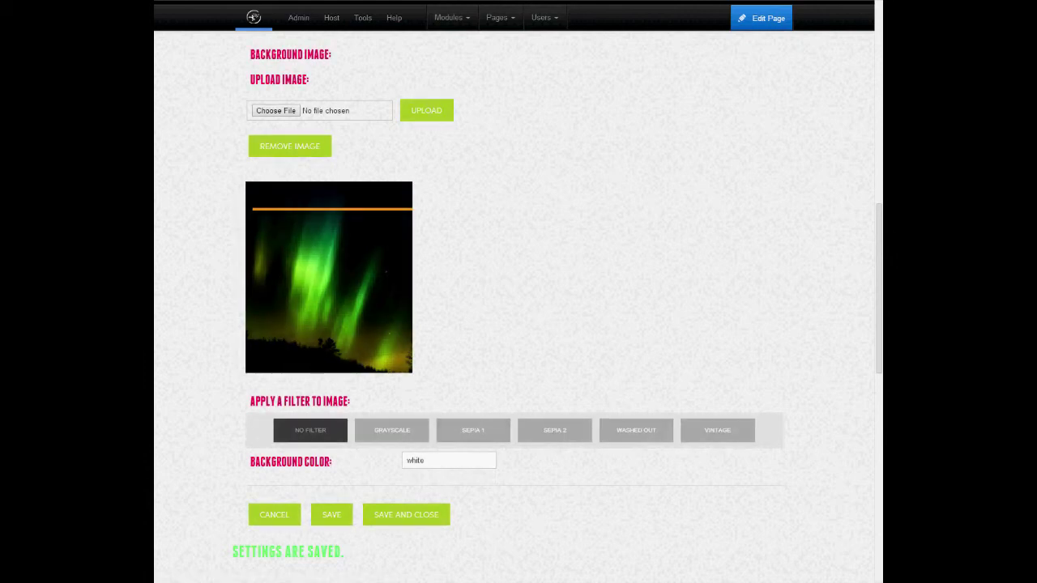
Save the image tile's settings and close the editor to return to the page.
scroll(518, 308, "up", 10)
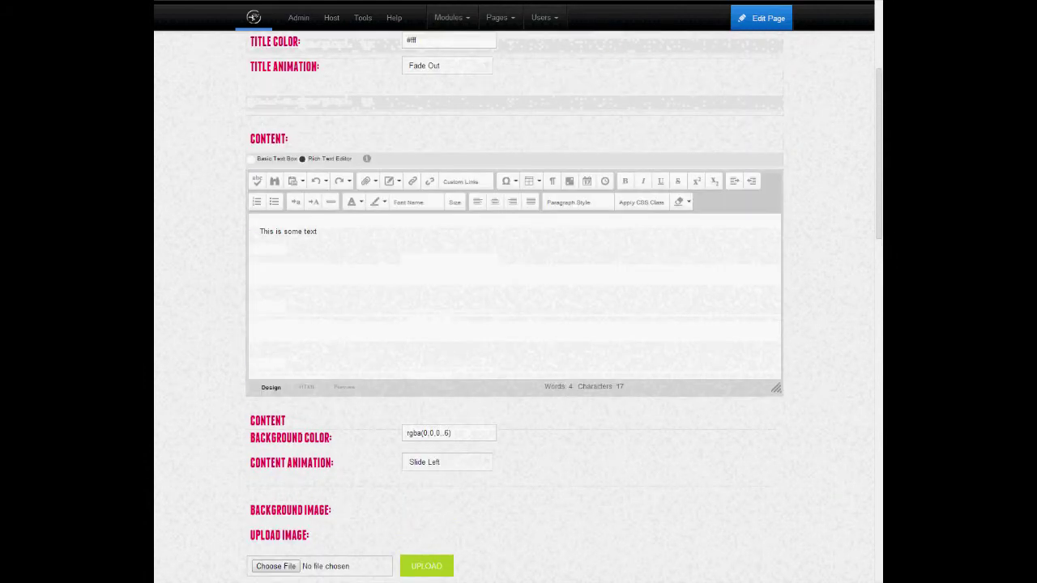
scroll(519, 308, "up", 2)
scroll(519, 308, "down", 11)
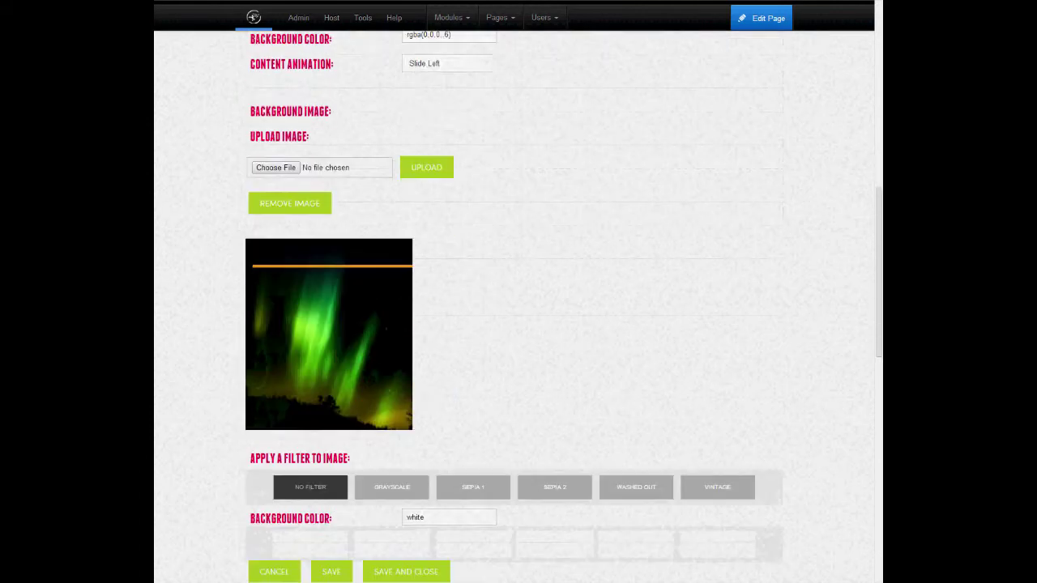
left_click(405, 572)
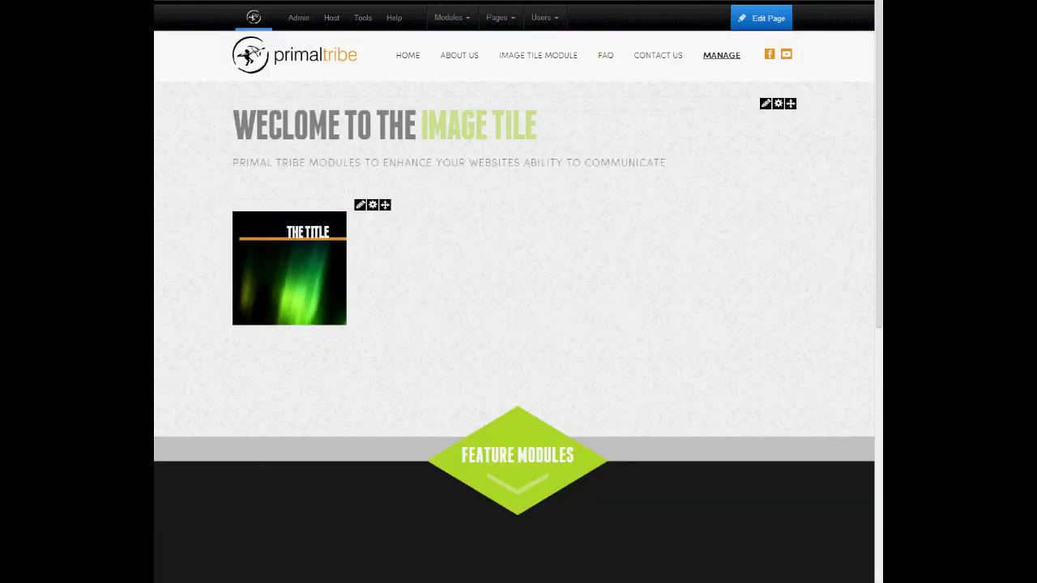
mouse_move(290, 269)
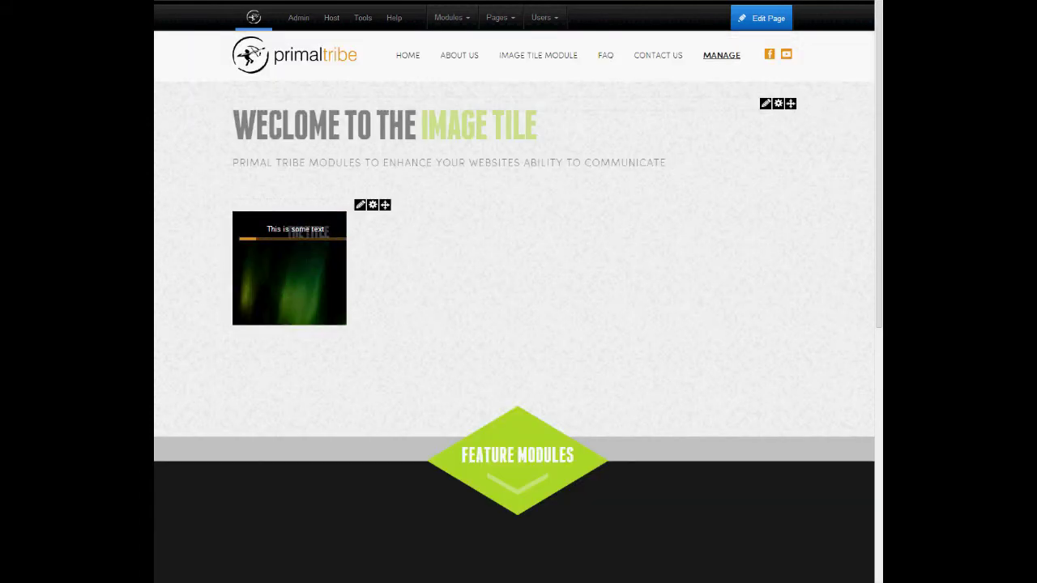